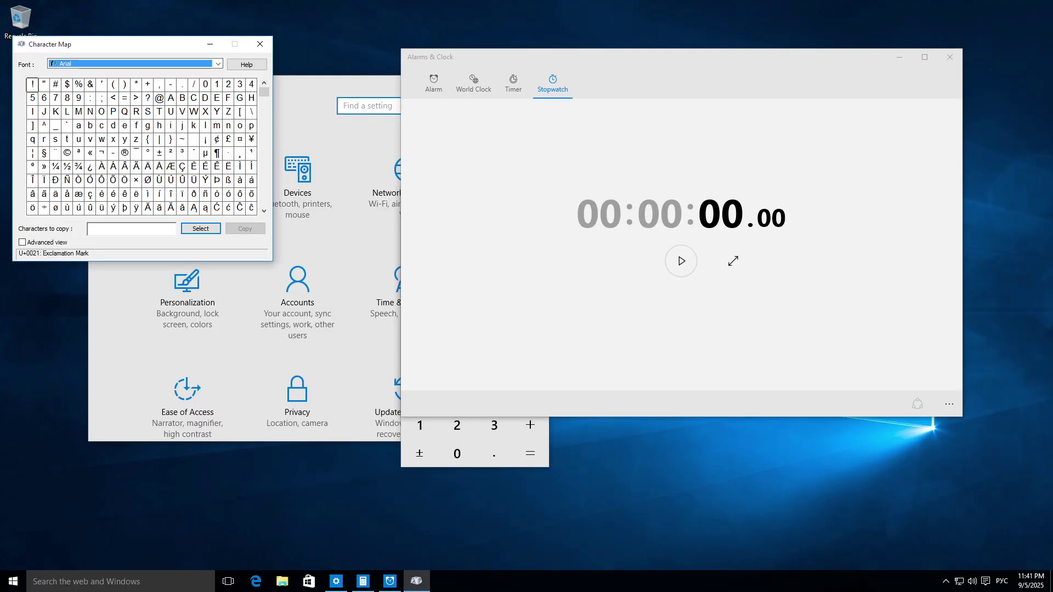
Move Character Map aside, launch the web browser and show its Start page tab
drag(70, 50, 164, 119)
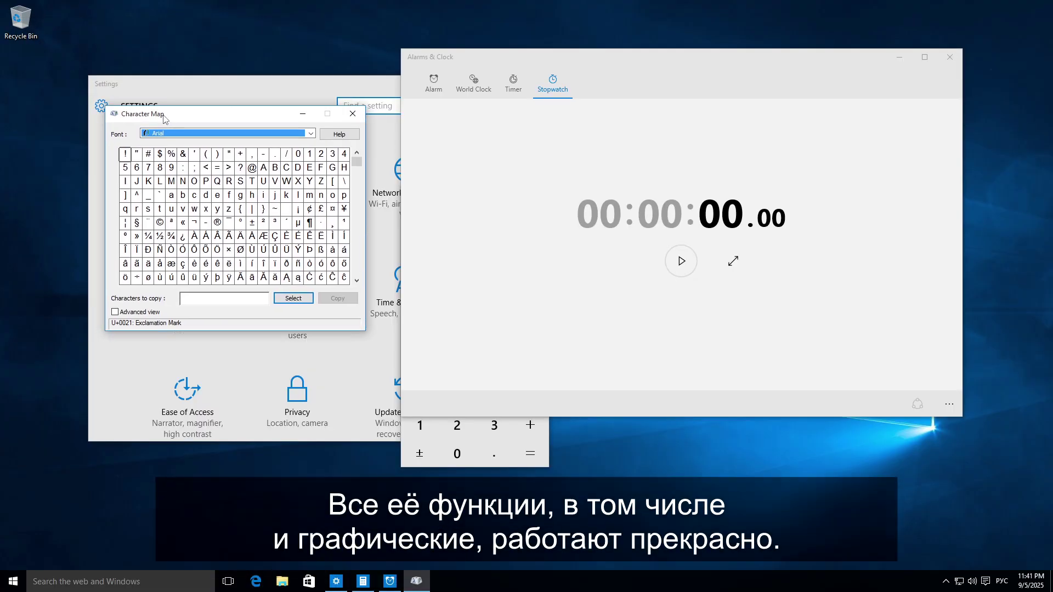
click(256, 580)
drag(337, 50, 476, 41)
click(239, 36)
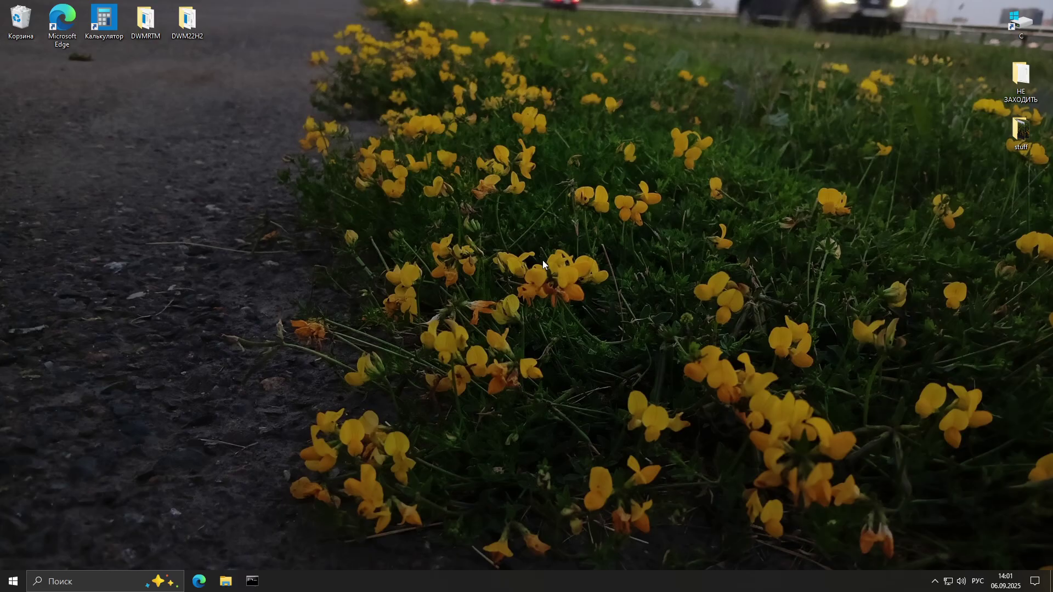
Show the About Windows version dialog via winver and centre it on screen
key(super+r)
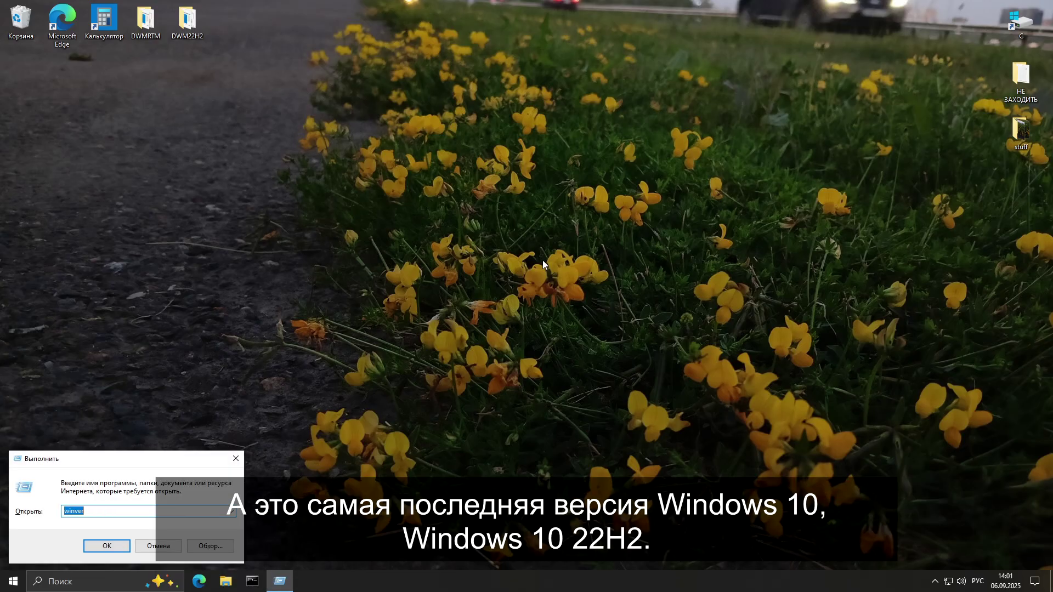
key(Return)
drag(201, 23, 547, 165)
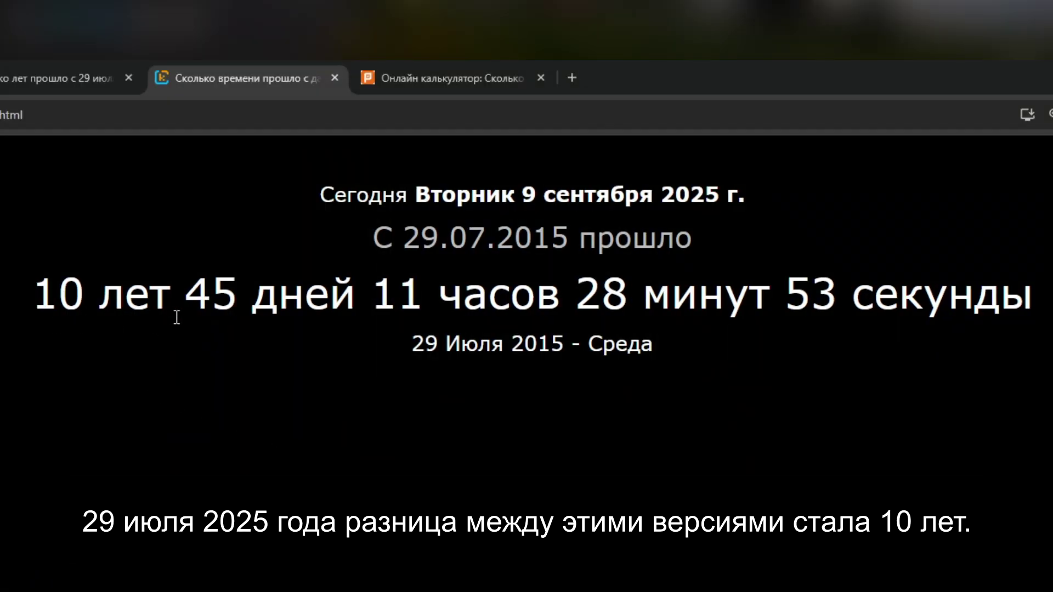
Highlight the '10 лет' elapsed figure on the date calculator page
drag(173, 307, 33, 299)
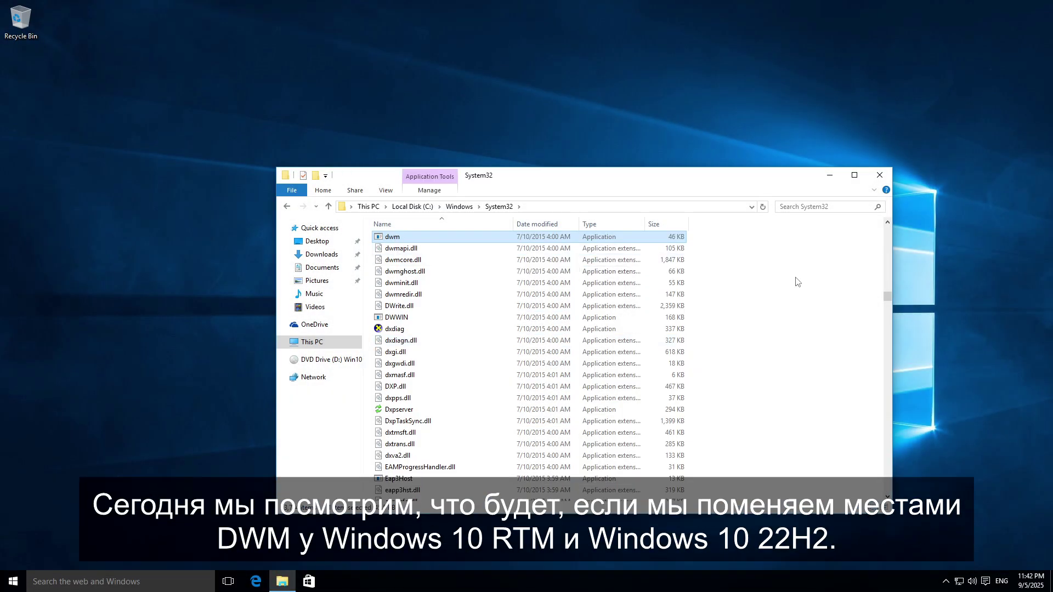
Locate the dwm.exe process in Task Manager's Details list
key(ctrl+shift+Escape)
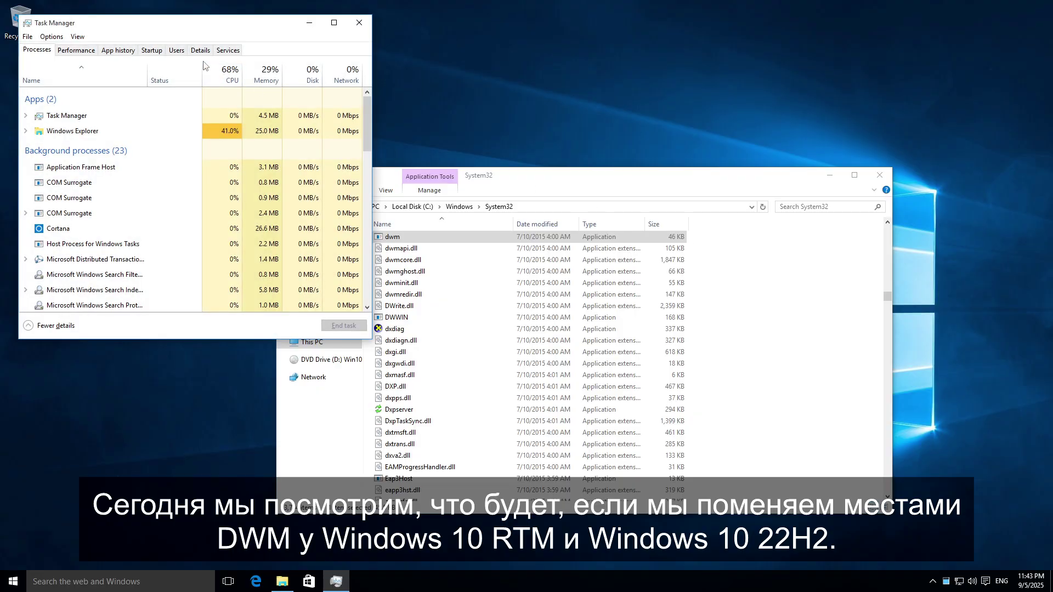
click(200, 50)
click(61, 144)
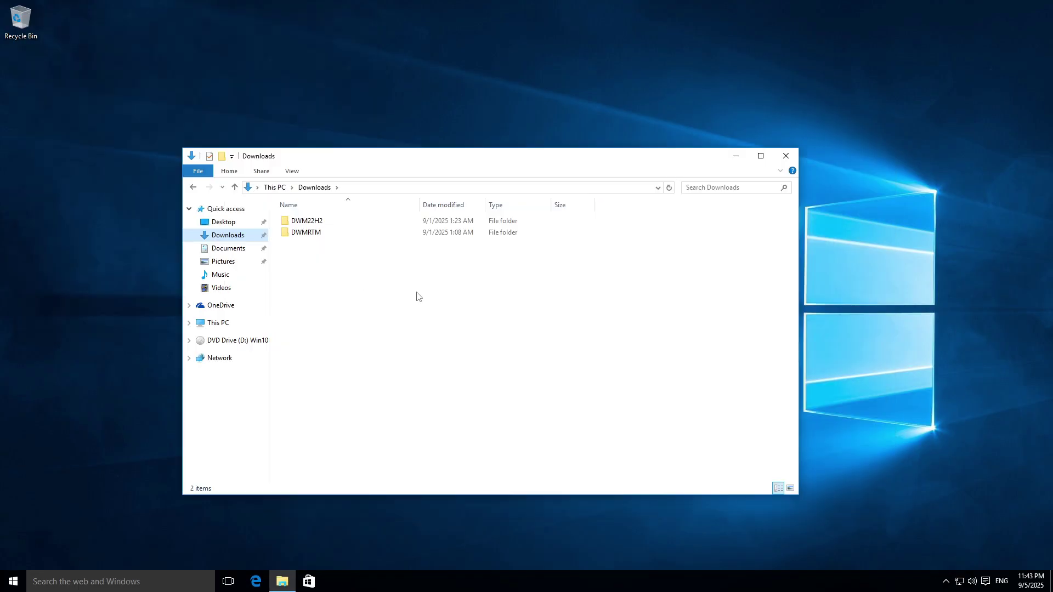
Look over the DWM22H2 and DWMRTM folders in Downloads, then close Downloads and restart
drag(416, 292, 305, 226)
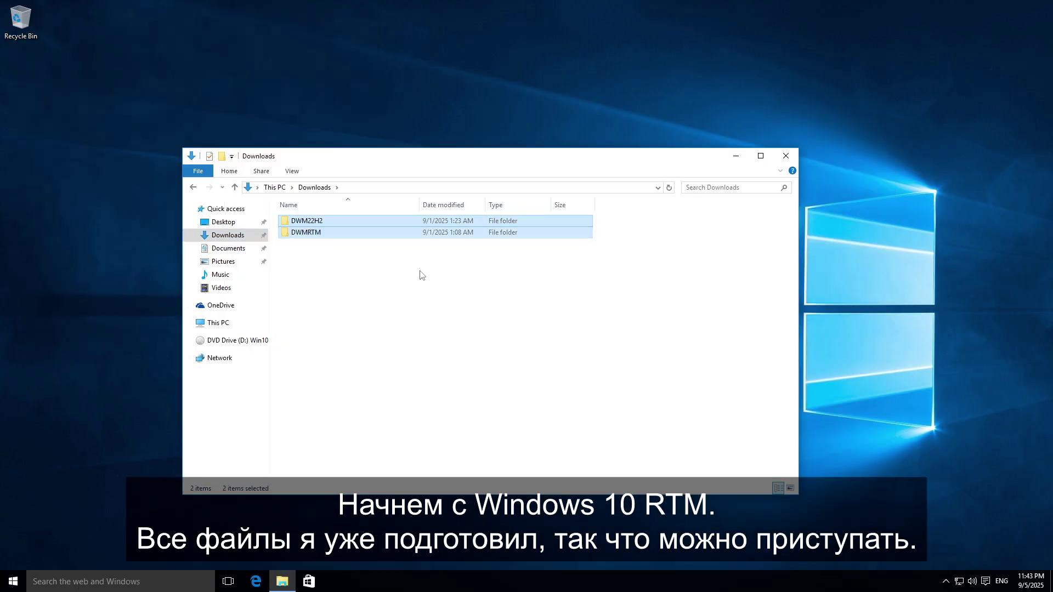
click(458, 315)
click(785, 155)
click(13, 581)
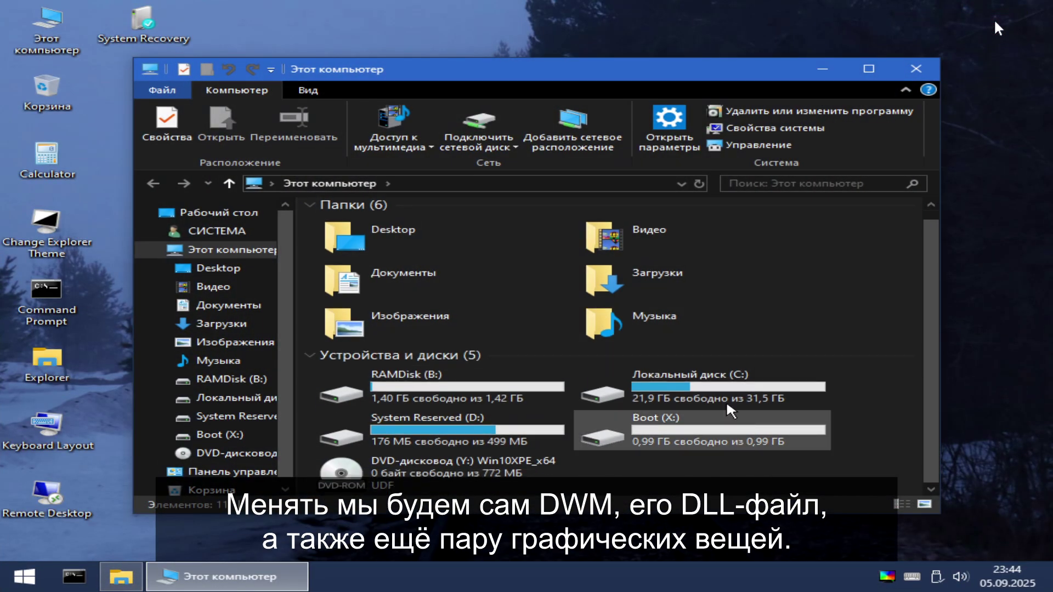
Go from C: through Пользователи and the user profile to Загрузки\DWM22H2
double_click(718, 395)
double_click(418, 376)
double_click(386, 278)
double_click(394, 472)
double_click(379, 230)
Paste the four DWM22H2 files into System32, replacing the existing dwm.exe and related files
drag(418, 388, 334, 225)
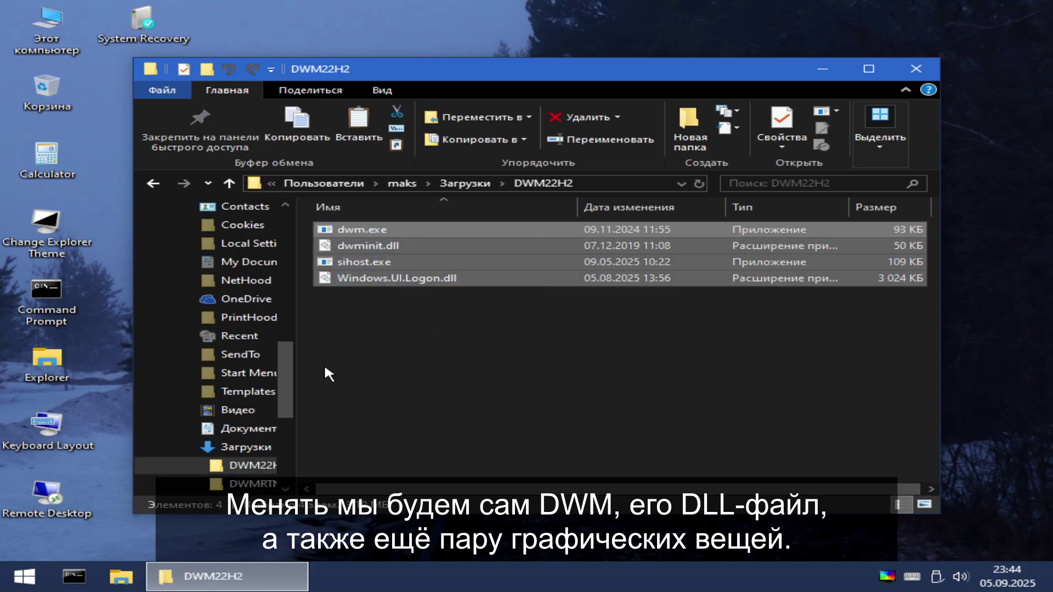
scroll(288, 368, down, 3)
scroll(288, 367, up, 3)
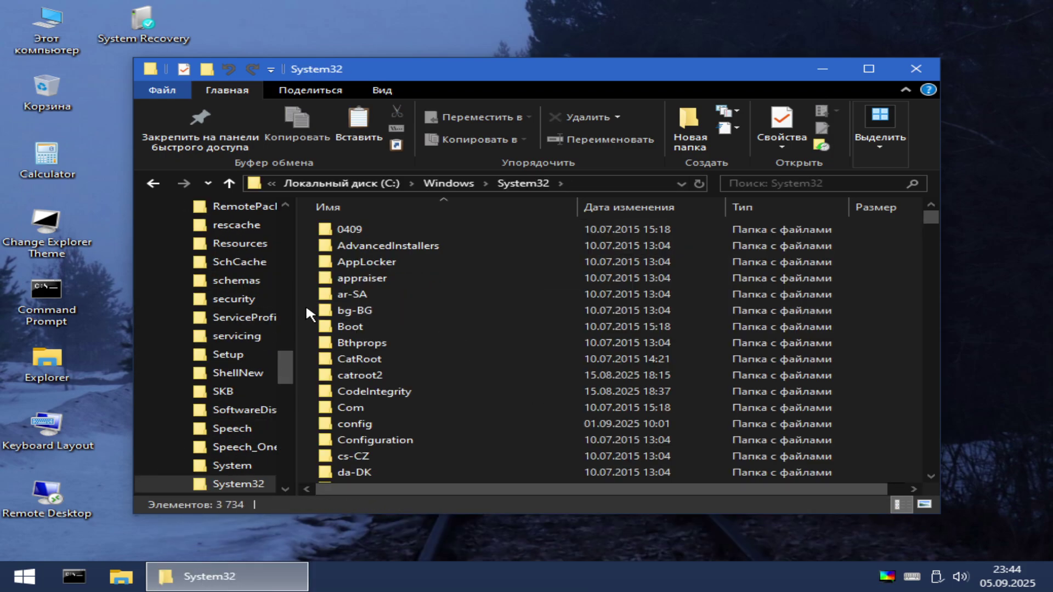
key(ctrl+v)
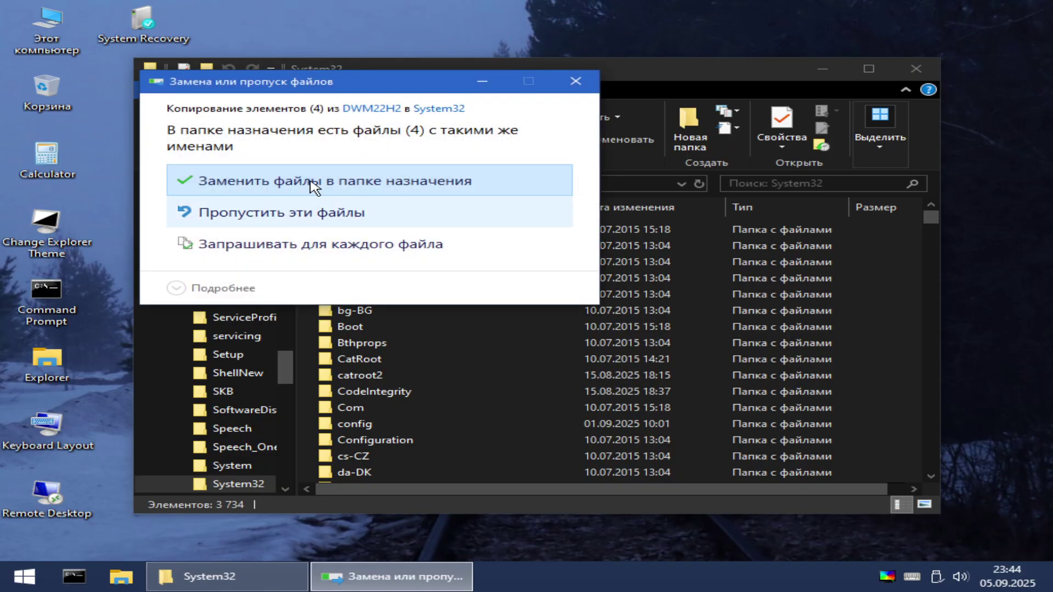
click(345, 181)
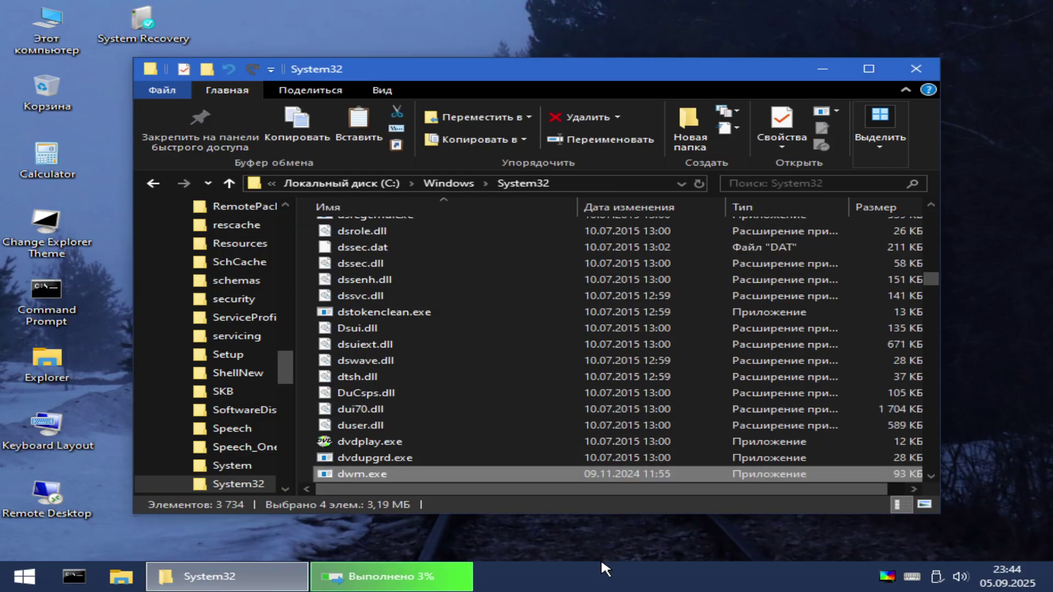
scroll(551, 410, down, 3)
scroll(547, 415, up, 1)
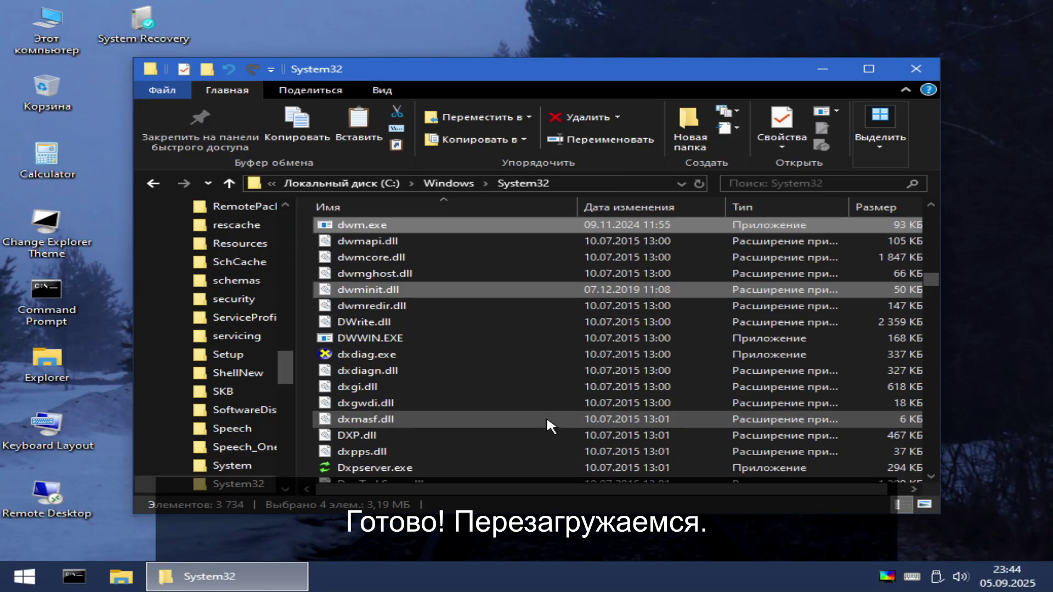
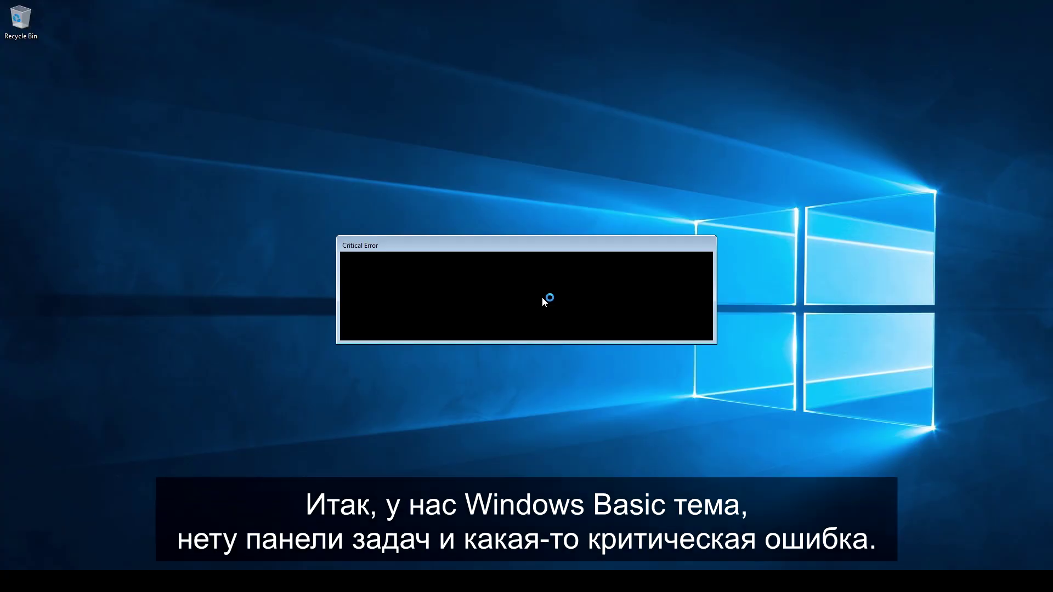
Drag the Critical Error window slightly up and left by its title bar
drag(527, 242, 471, 218)
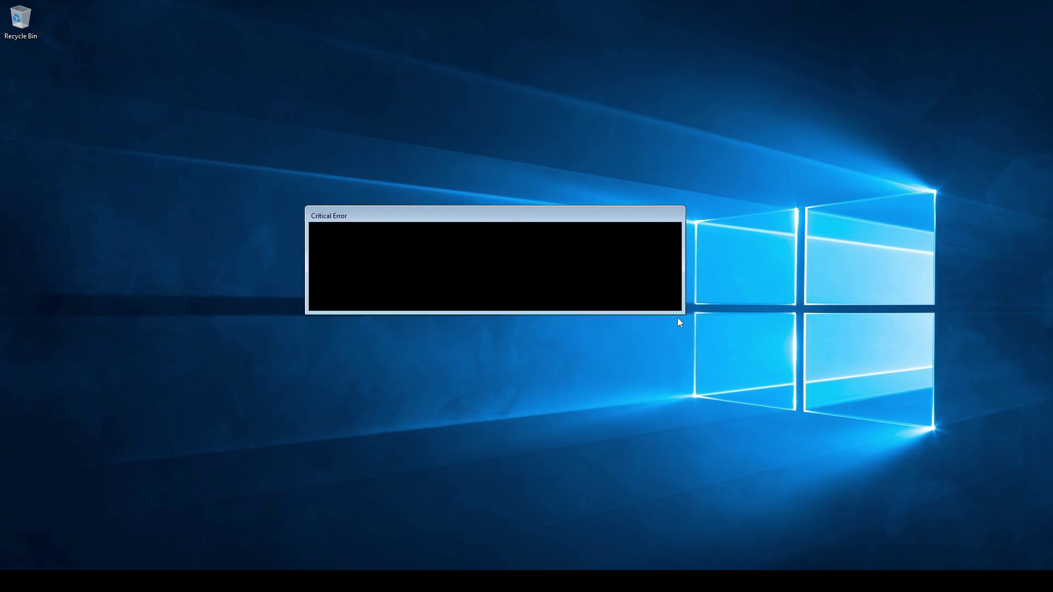
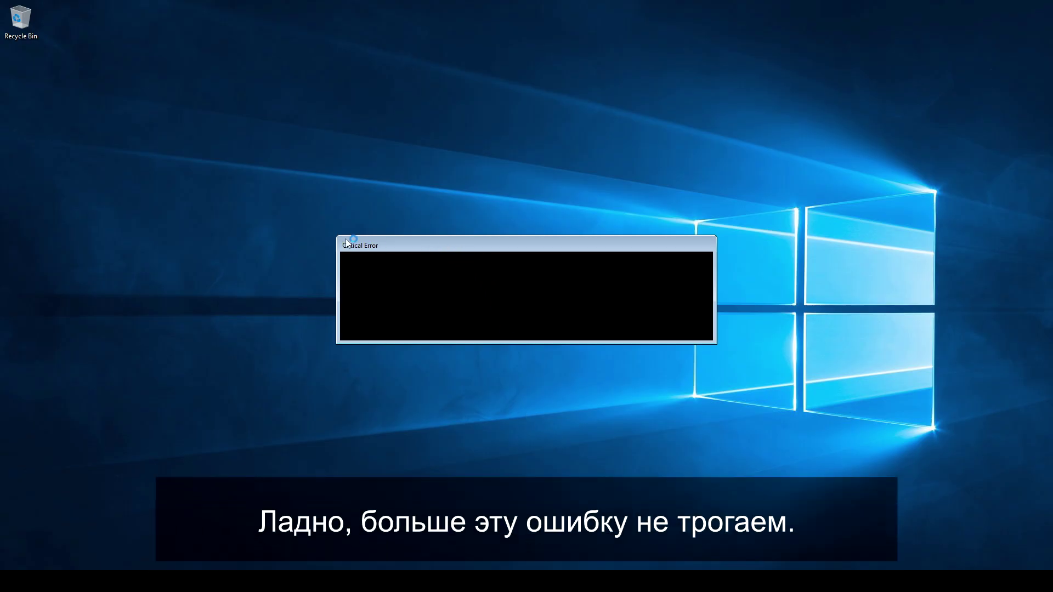
Move the Critical Error window off to the right and back until it clears, then open the Recycle Bin
drag(345, 245, 1052, 331)
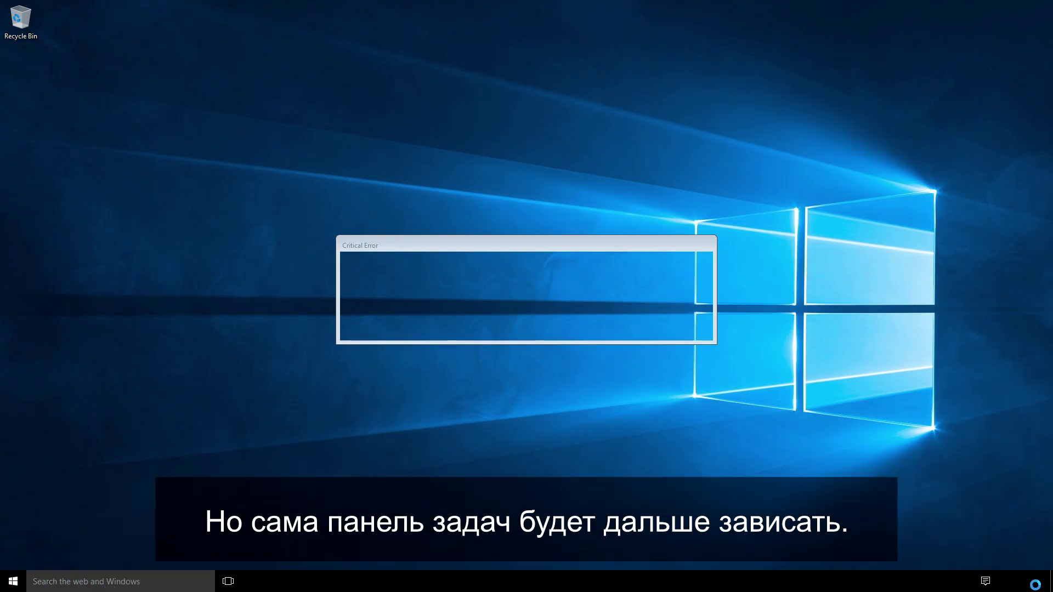
drag(376, 256, 370, 185)
double_click(20, 18)
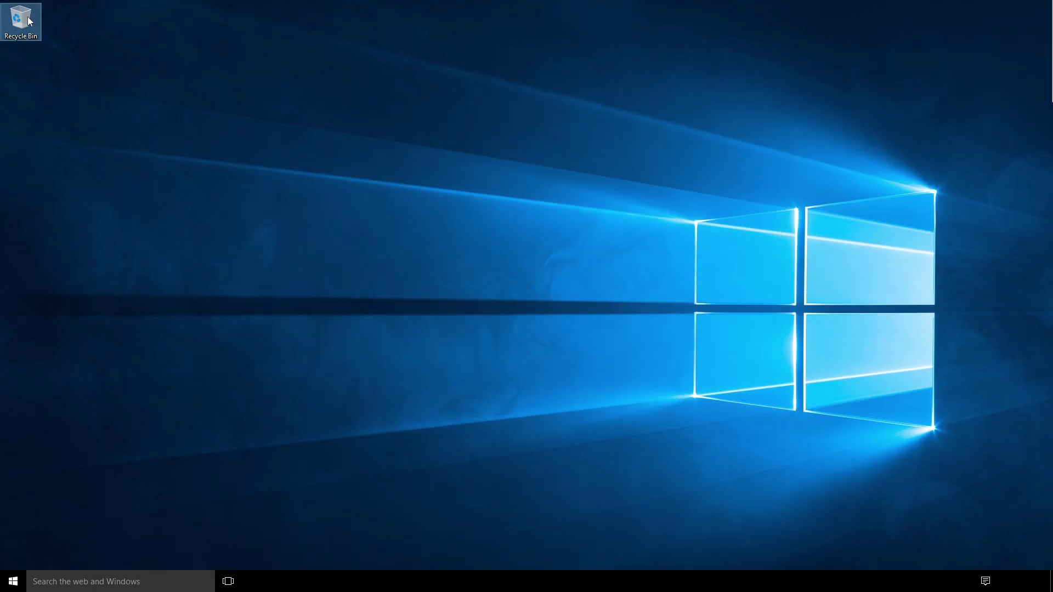
Show This PC and Task Manager, then bring the Applications folder to the front
click(222, 291)
drag(391, 111, 434, 116)
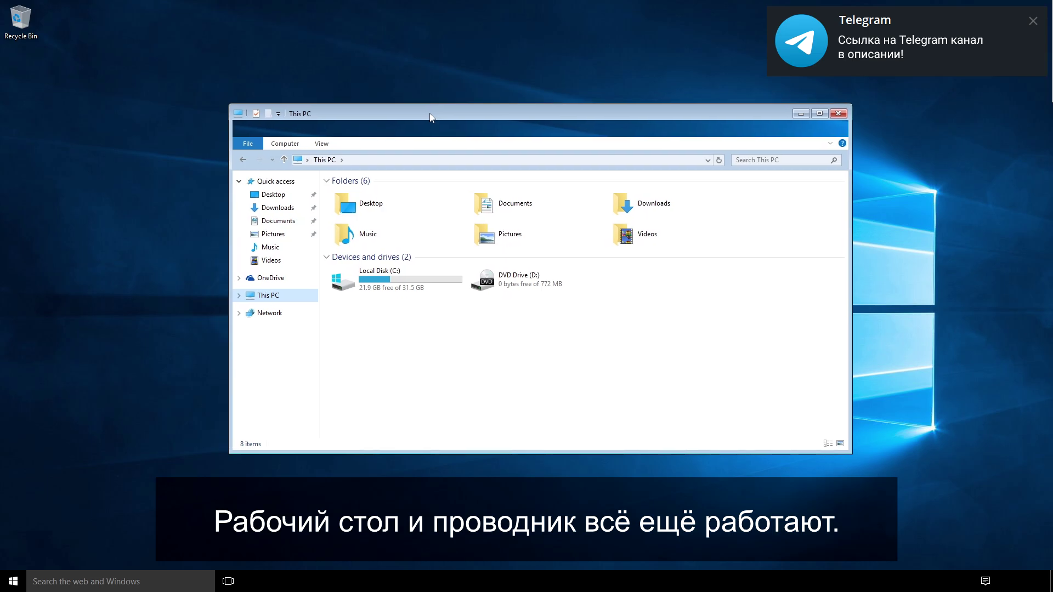
click(136, 169)
key(ctrl+shift+Escape)
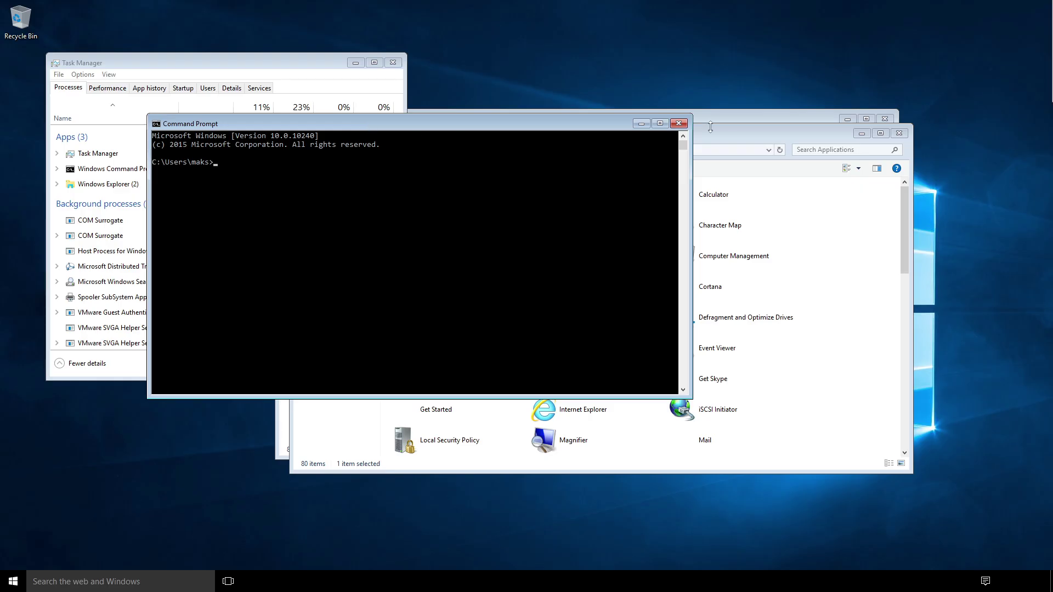
click(722, 181)
scroll(834, 309, down, 3)
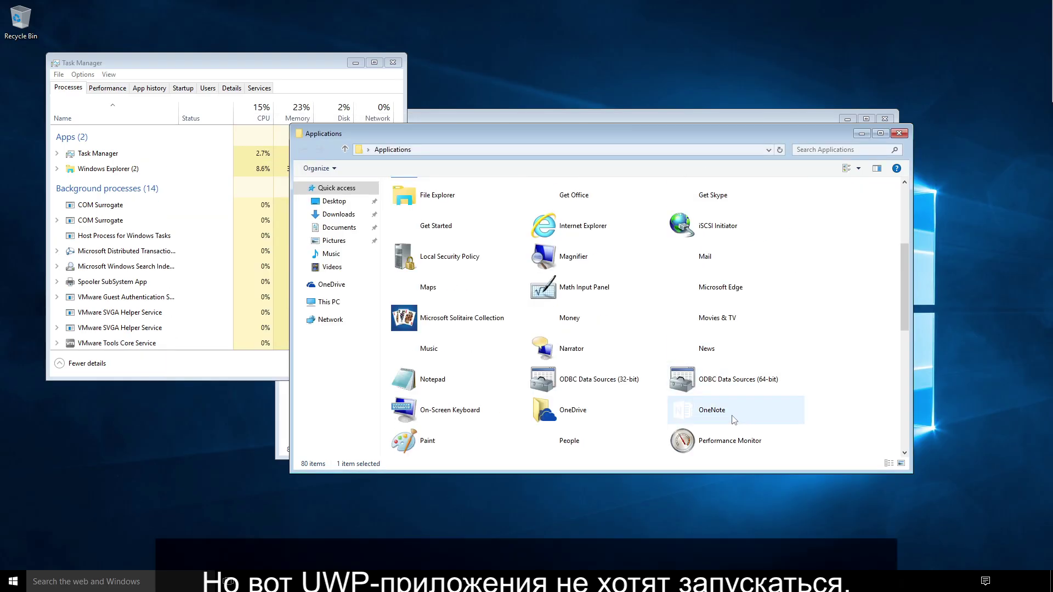
Try launching News, Calculator and another UWP app, dismissing each Not implemented error
double_click(703, 359)
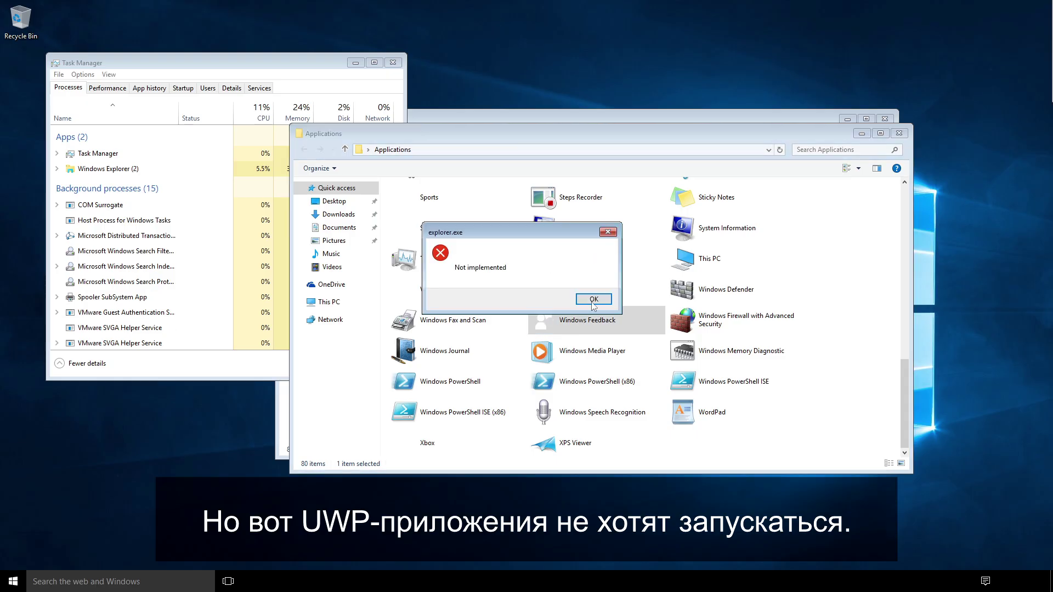
click(593, 299)
scroll(595, 312, up, 2)
click(593, 299)
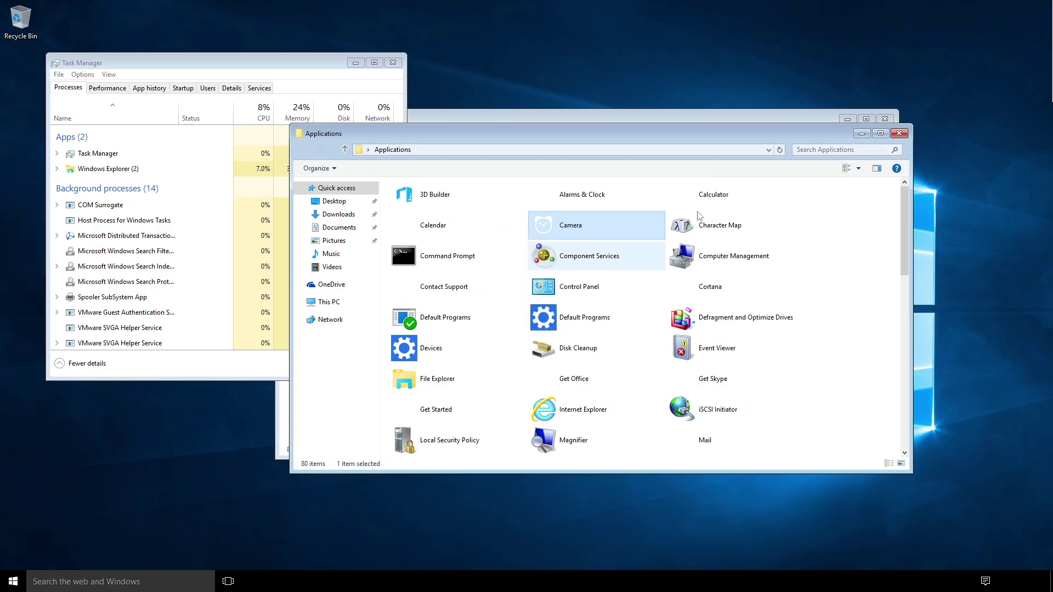
double_click(701, 202)
click(593, 299)
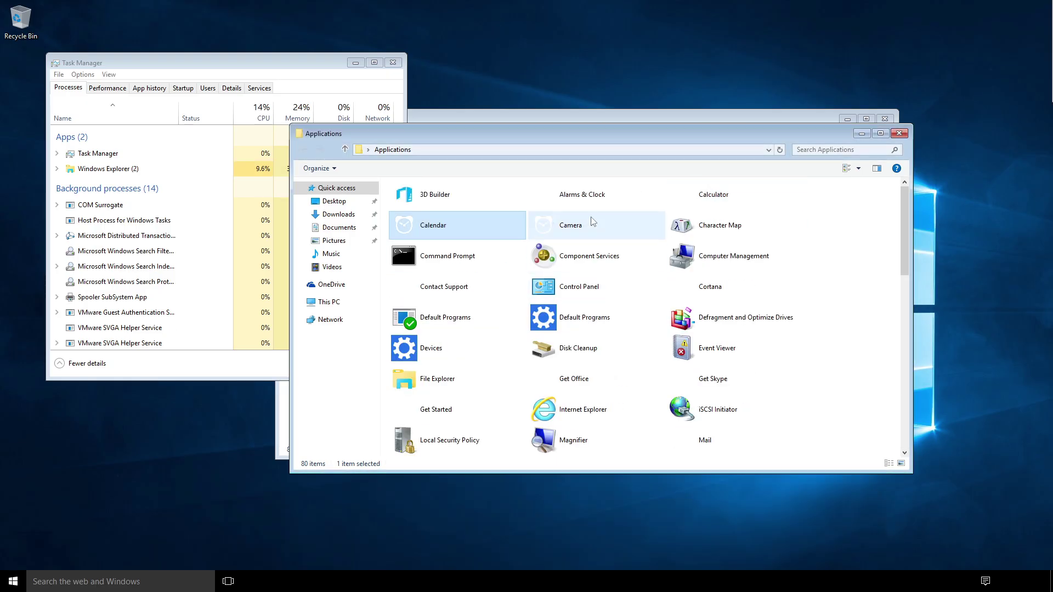
double_click(593, 199)
click(594, 299)
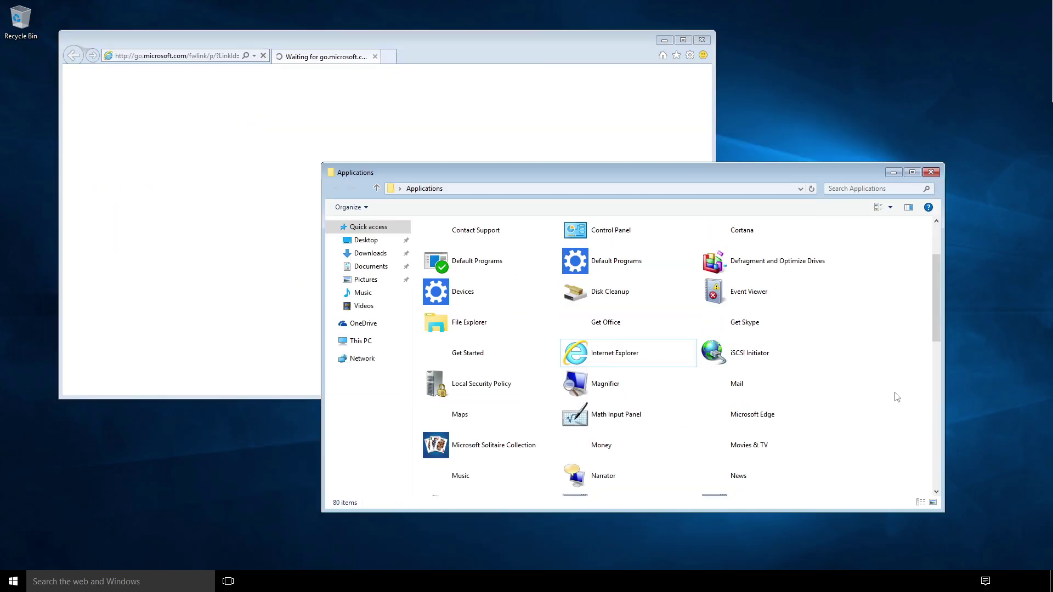
Try launching Edge, dismiss its Not implemented error, and switch between Internet Explorer's MSN and microsoft.com tabs
double_click(764, 415)
click(592, 299)
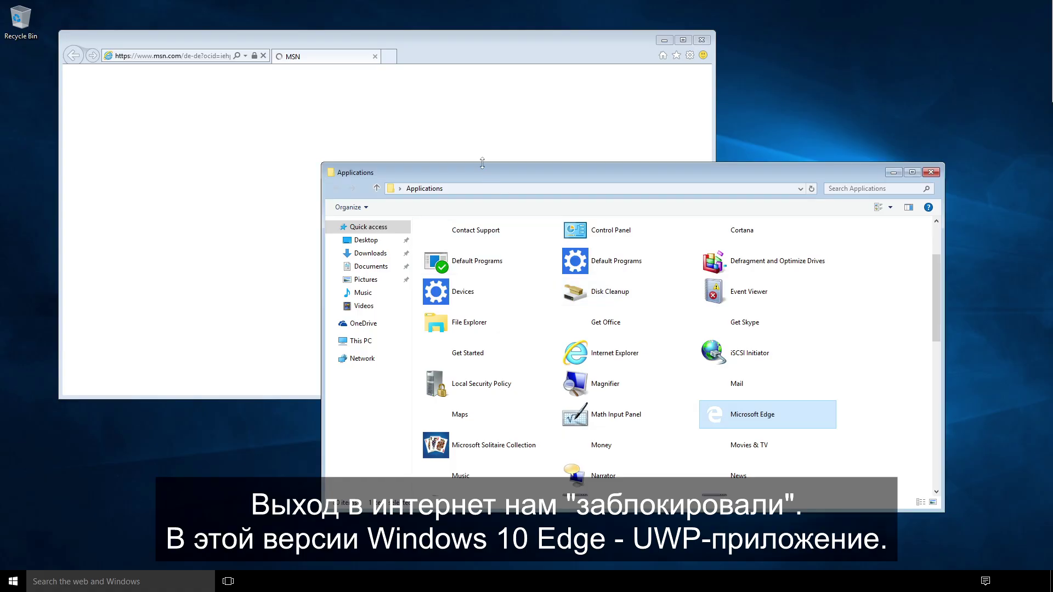
drag(548, 57, 626, 90)
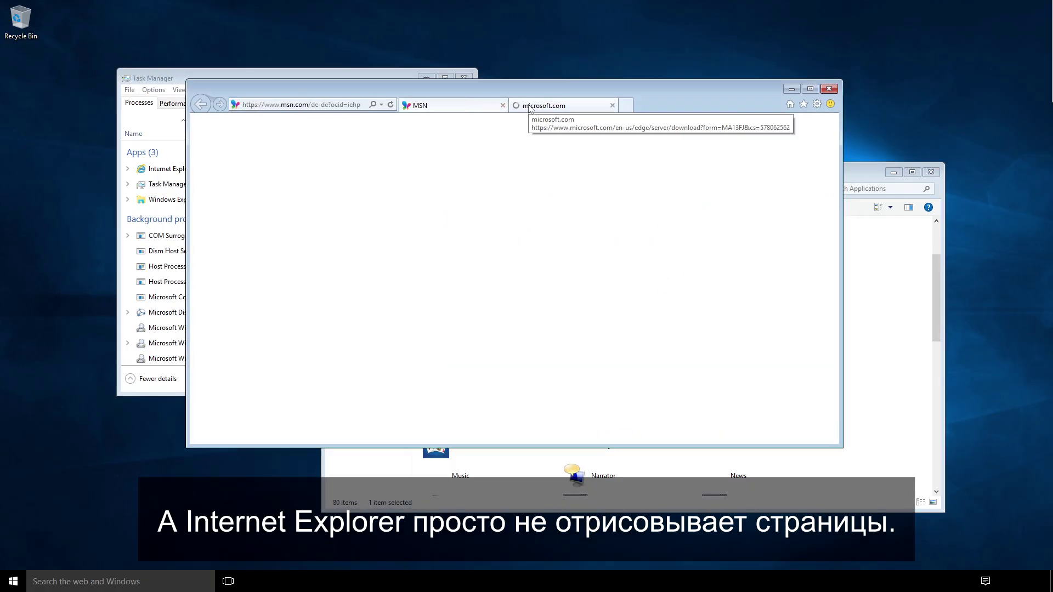
click(529, 105)
click(446, 109)
click(524, 109)
click(458, 109)
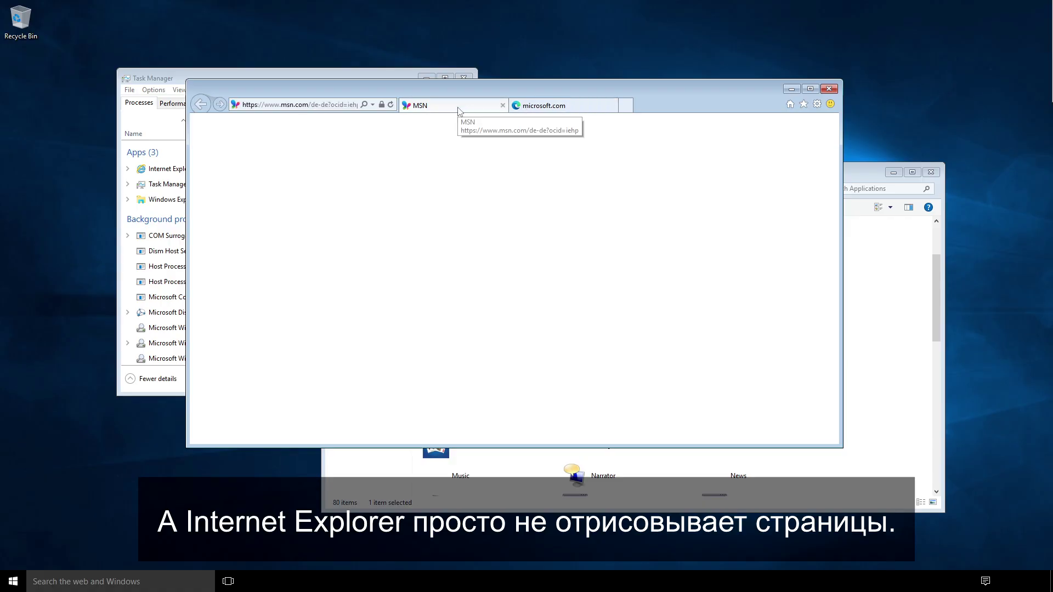
drag(583, 97, 579, 122)
key(ctrl+t)
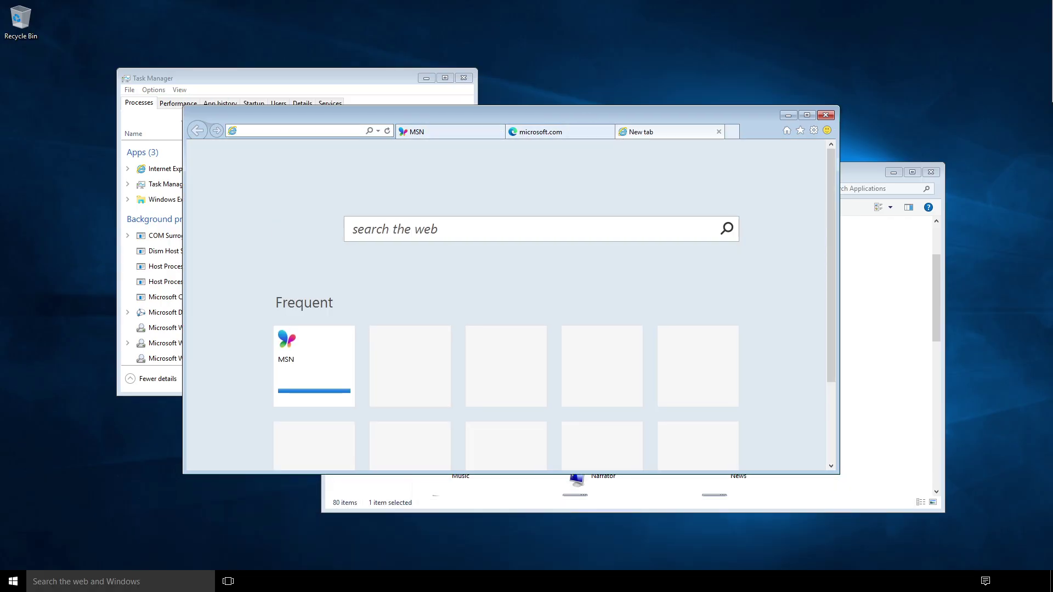
text(https://google.com)
key(Return)
drag(606, 377, 550, 352)
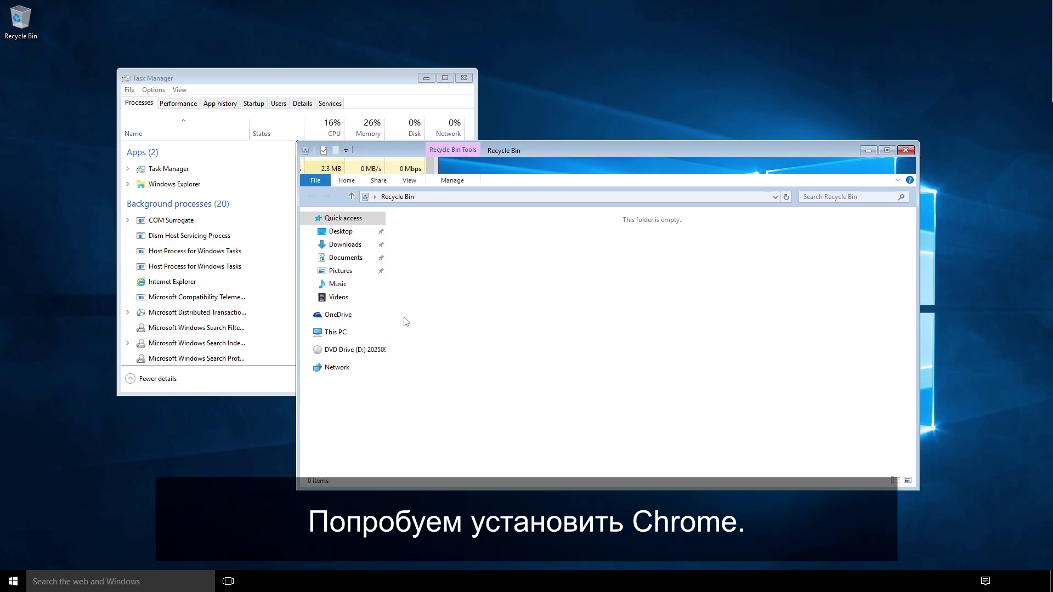
click(367, 351)
Install Chrome from ChromeSetup, skip sign-in and the default-browser prompt, and maximize Chrome
double_click(434, 245)
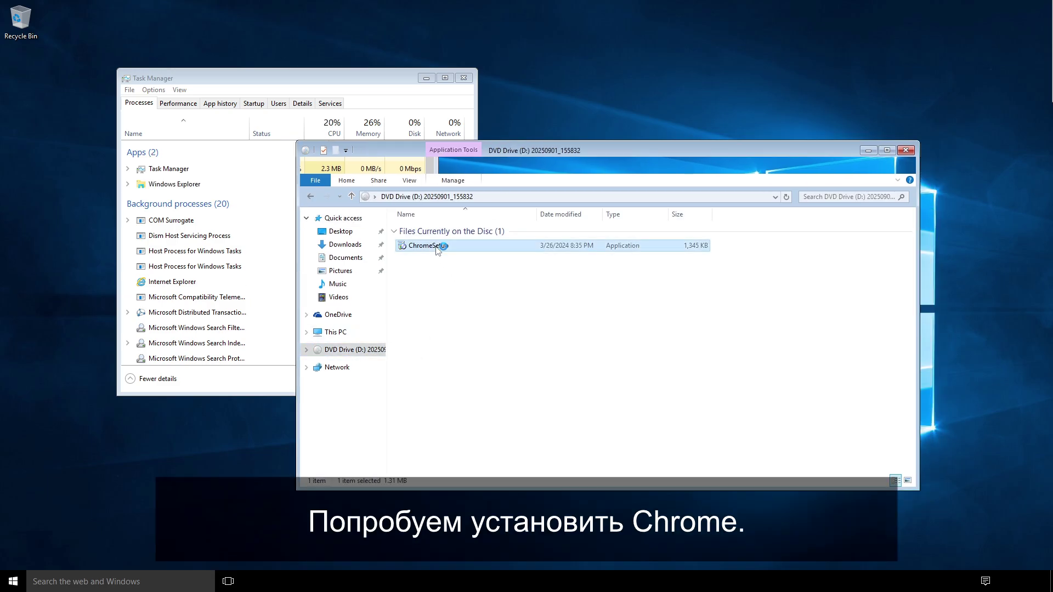
click(589, 313)
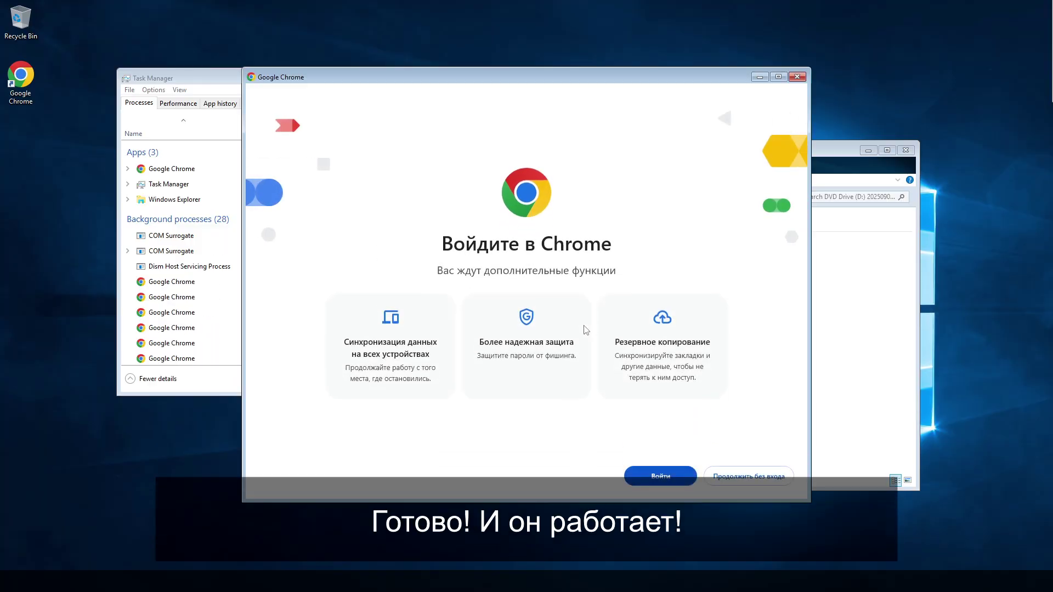
click(750, 478)
click(755, 477)
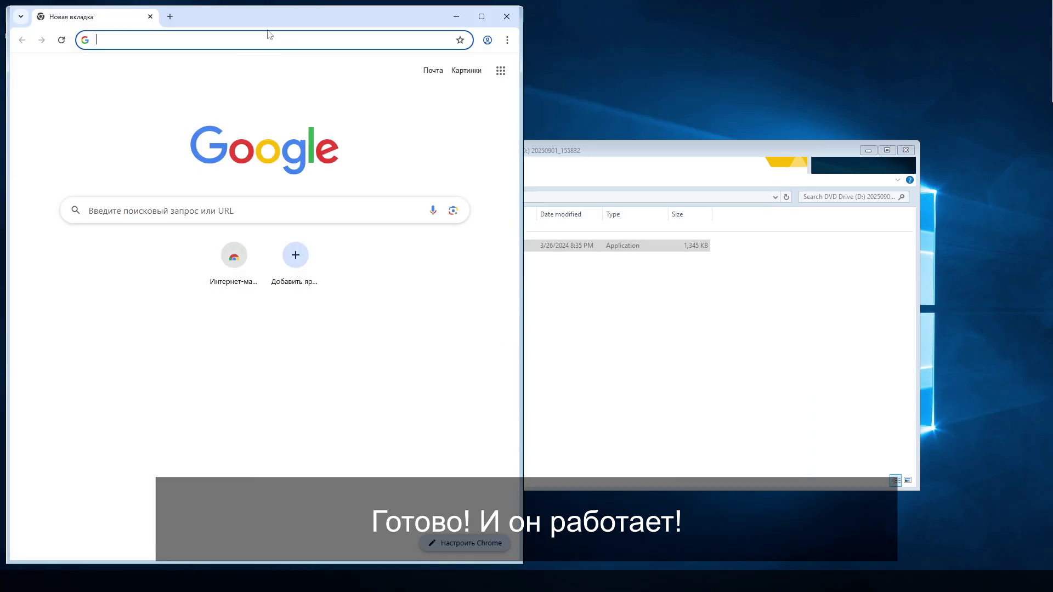
drag(268, 25, 403, 59)
drag(510, 47, 582, 77)
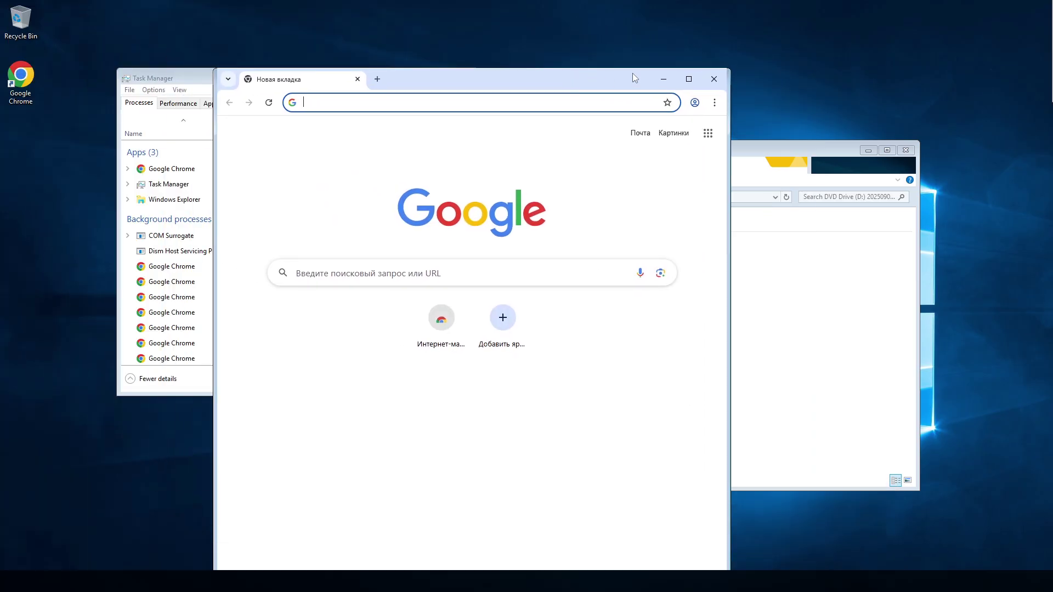
click(663, 80)
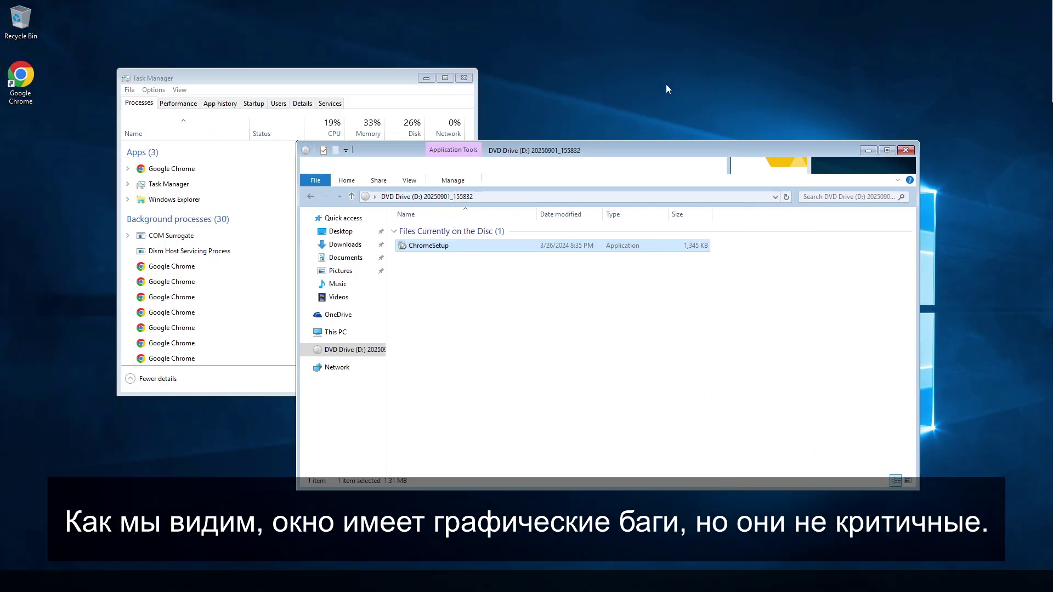
key(alt+Tab)
click(689, 80)
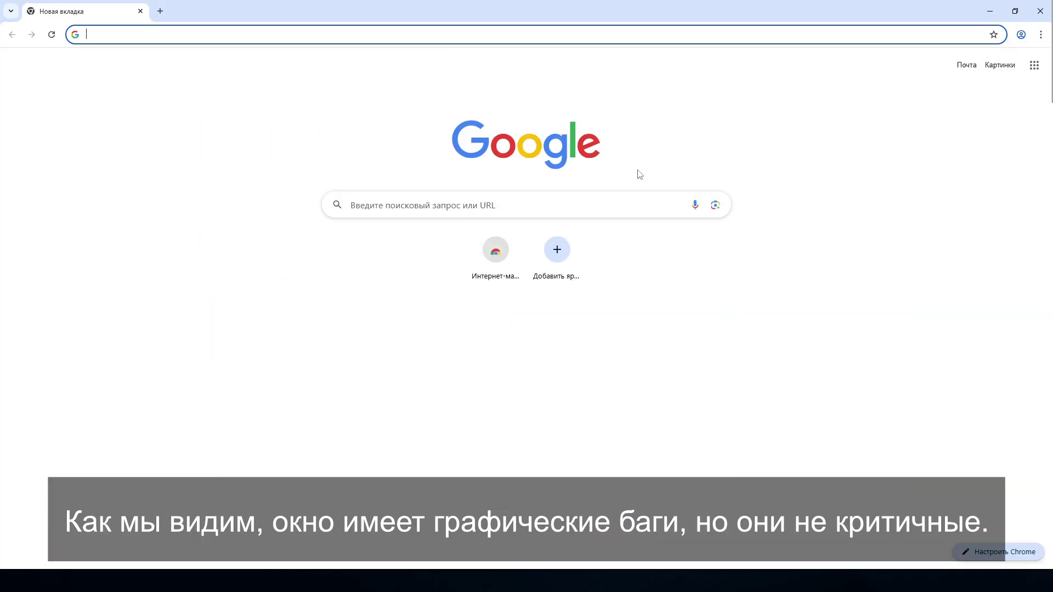
Search Google for 'google', then open youtube.com in a new tab and accept all cookies
text(google)
key(Return)
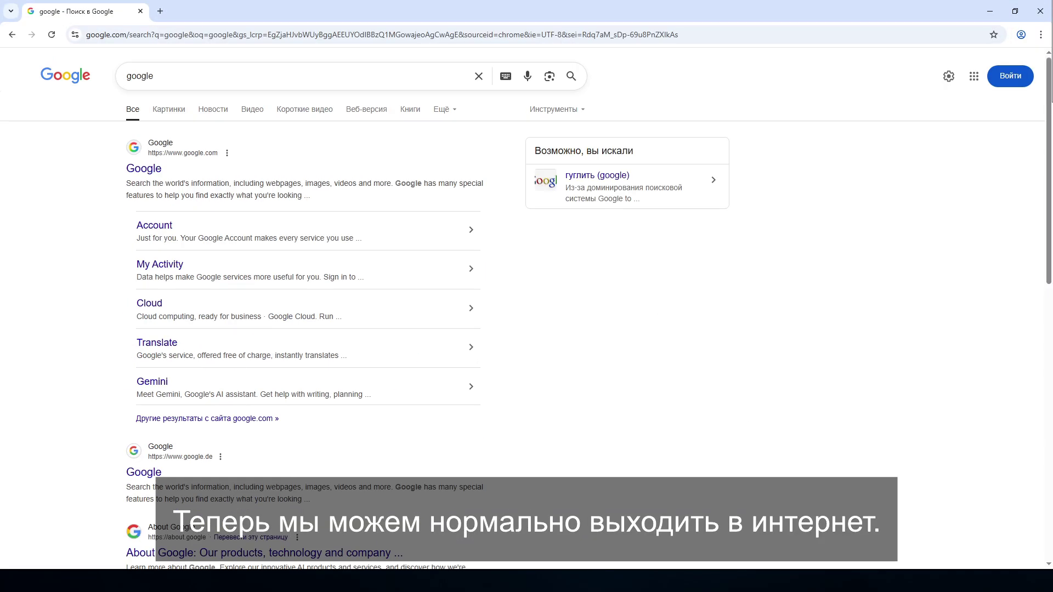
scroll(799, 463, down, 15)
scroll(799, 462, up, 15)
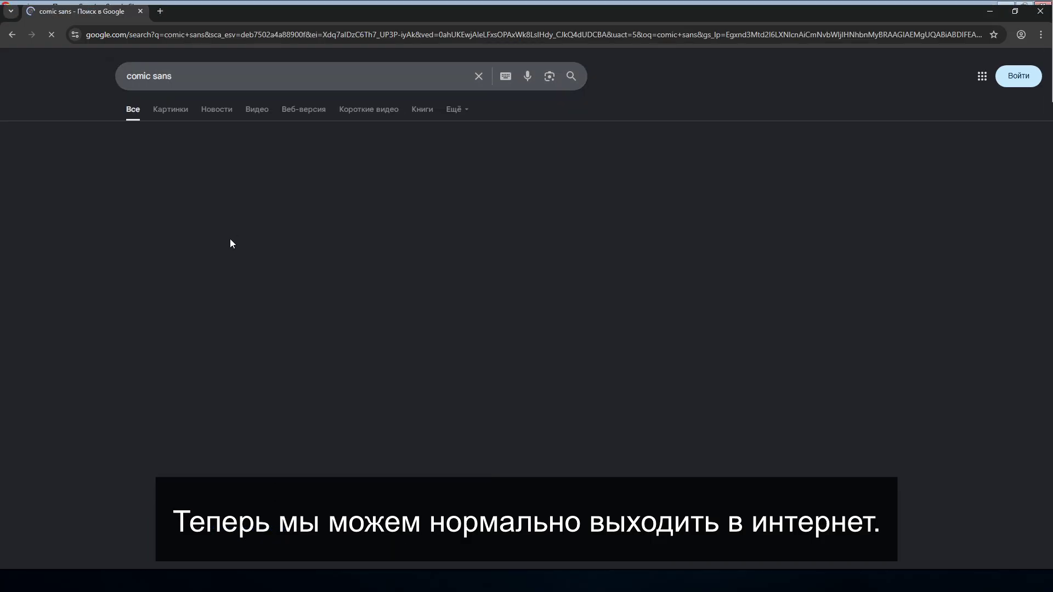
click(160, 11)
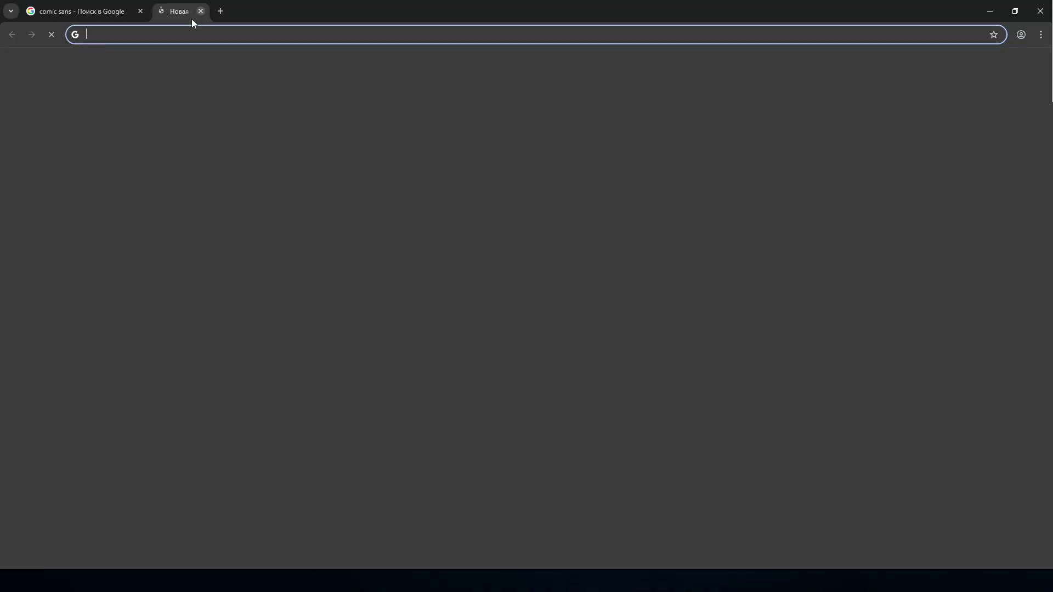
text(youtube.com)
key(Return)
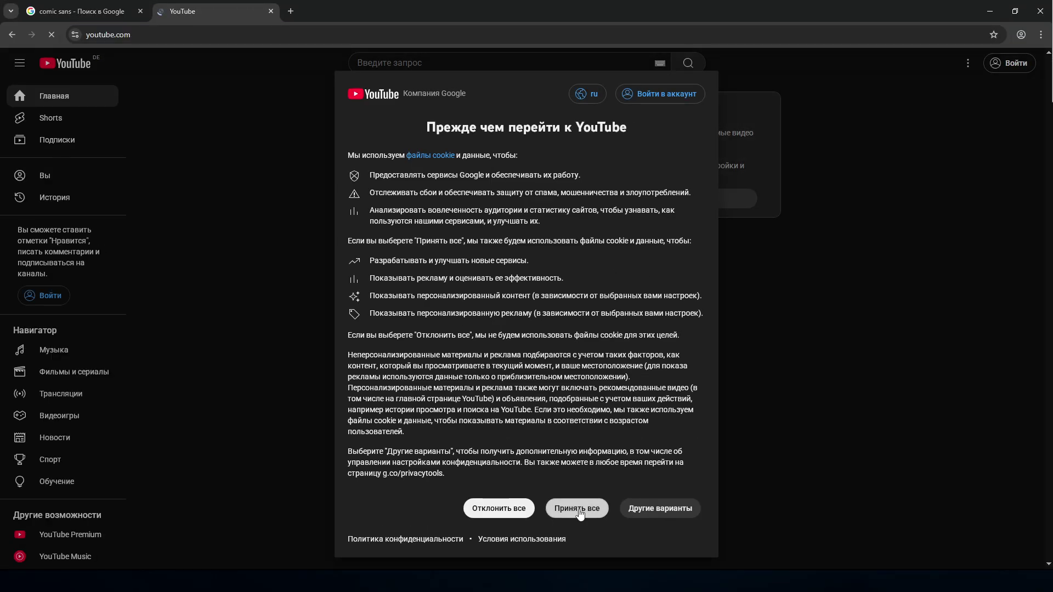
click(580, 535)
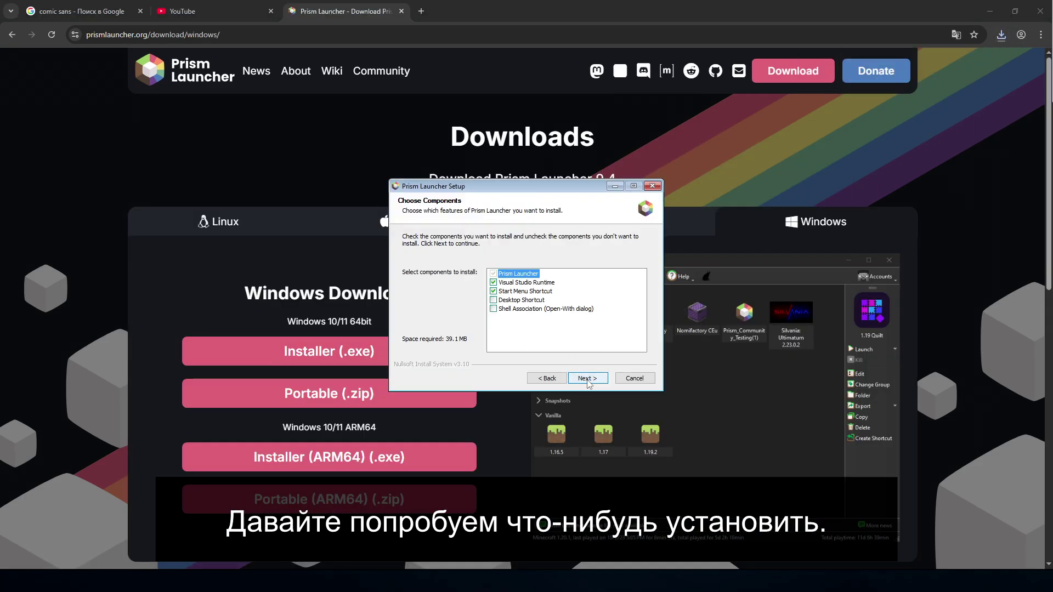
Install Prism Launcher and dismiss the SystemParametersInfoForDpi, SetThreadDescription and Qt6Gui.dll entry-point errors
click(586, 379)
click(586, 379)
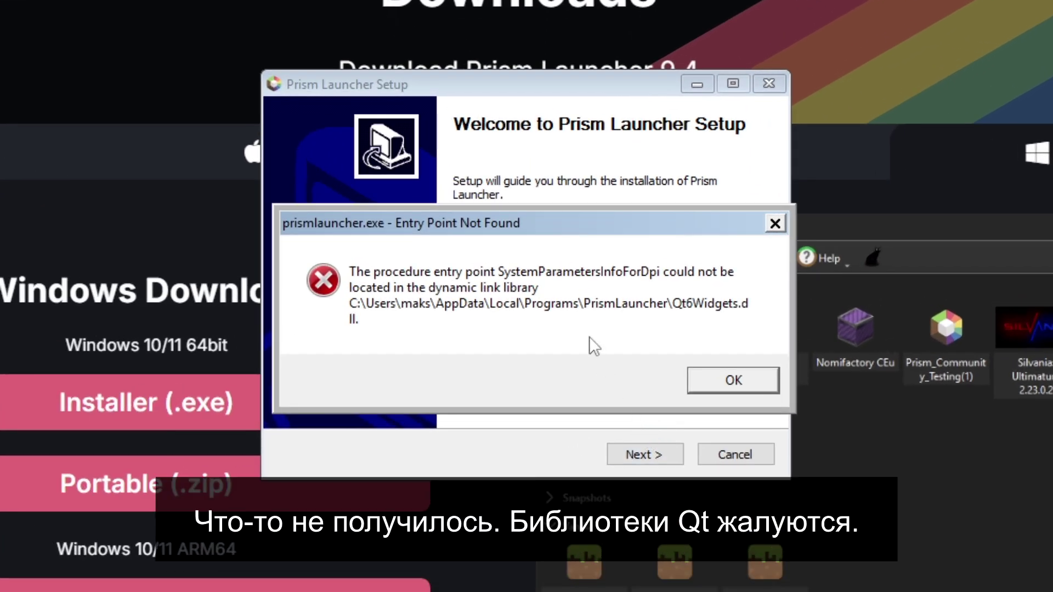
click(722, 378)
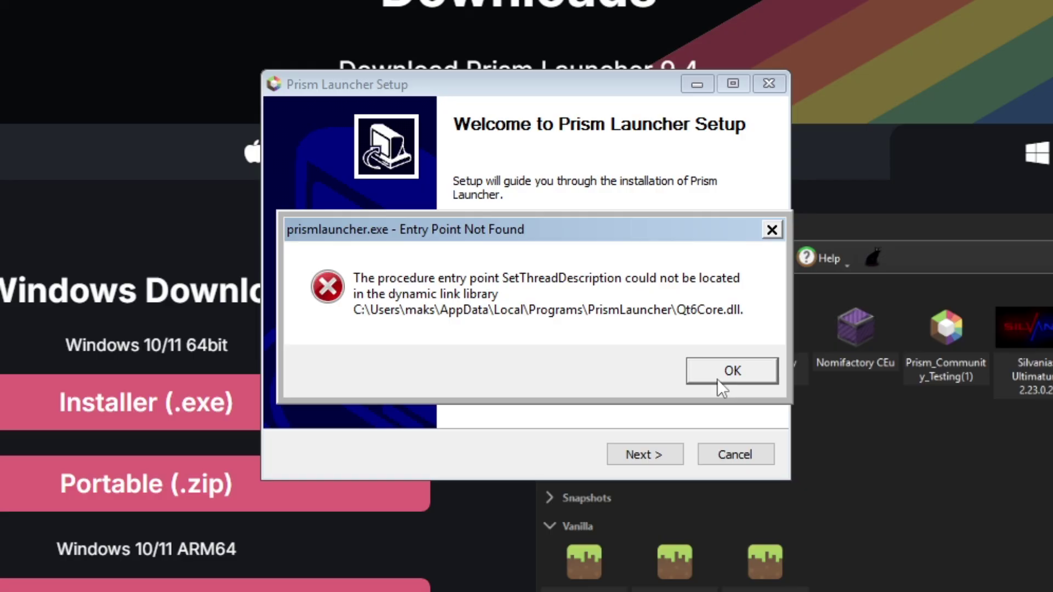
click(711, 372)
click(712, 373)
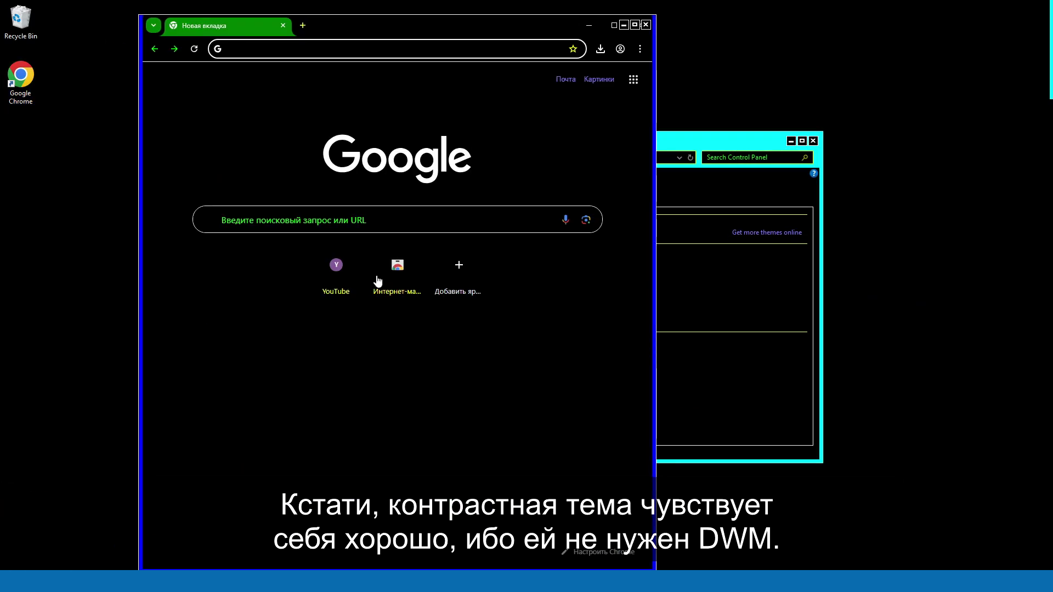
Enter youtube.com, then confirm the new task that restarts the system
text(youtube.com)
key(Return)
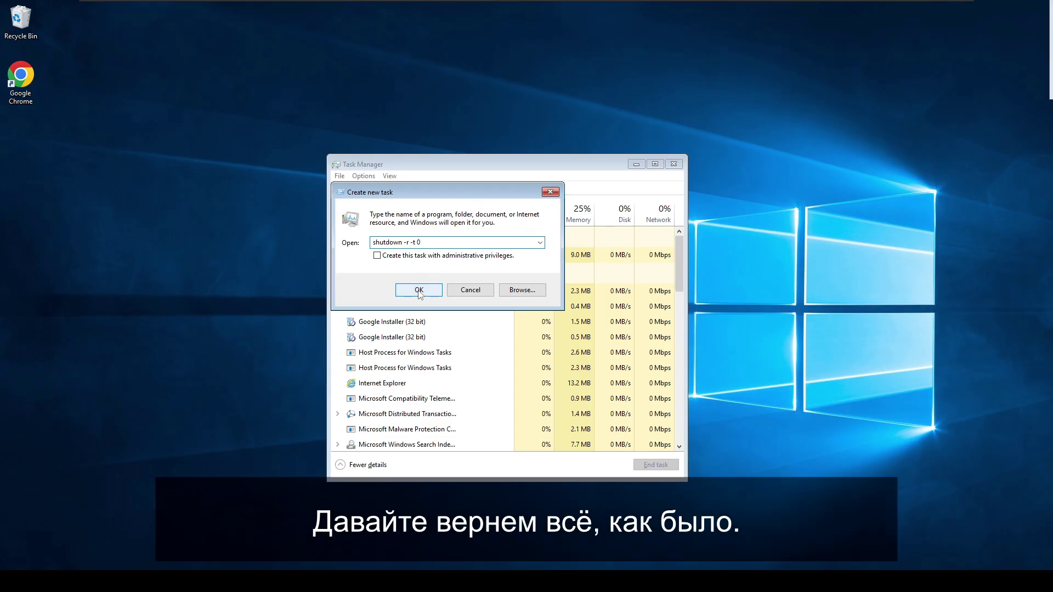
click(419, 291)
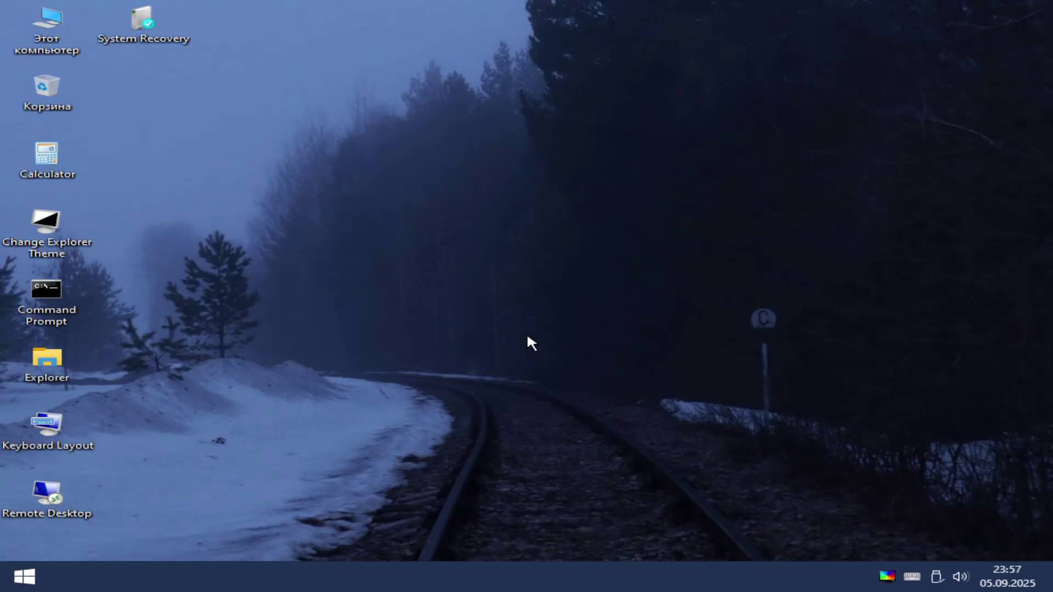
Paste the four DWMRTM files into C:\Windows\System32, replacing the existing files
double_click(344, 240)
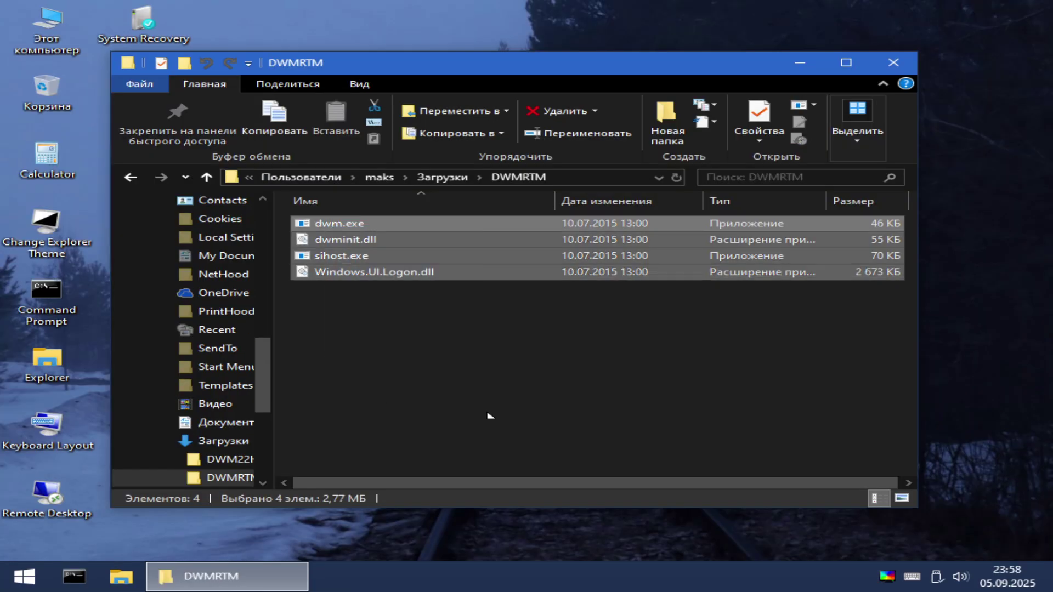
click(429, 175)
click(207, 256)
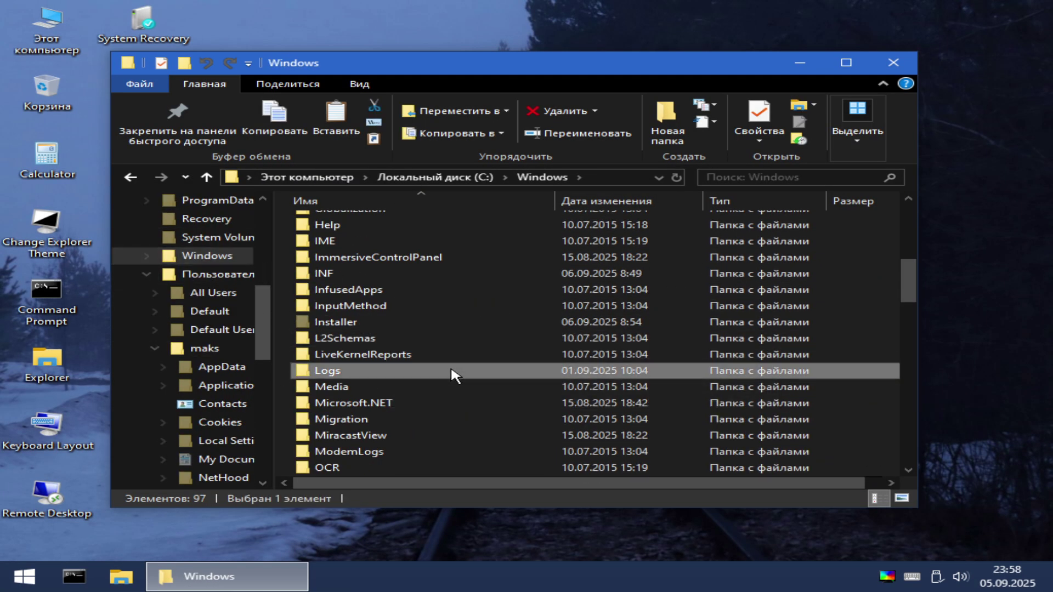
scroll(458, 384, down, 9)
double_click(460, 412)
key(ctrl+v)
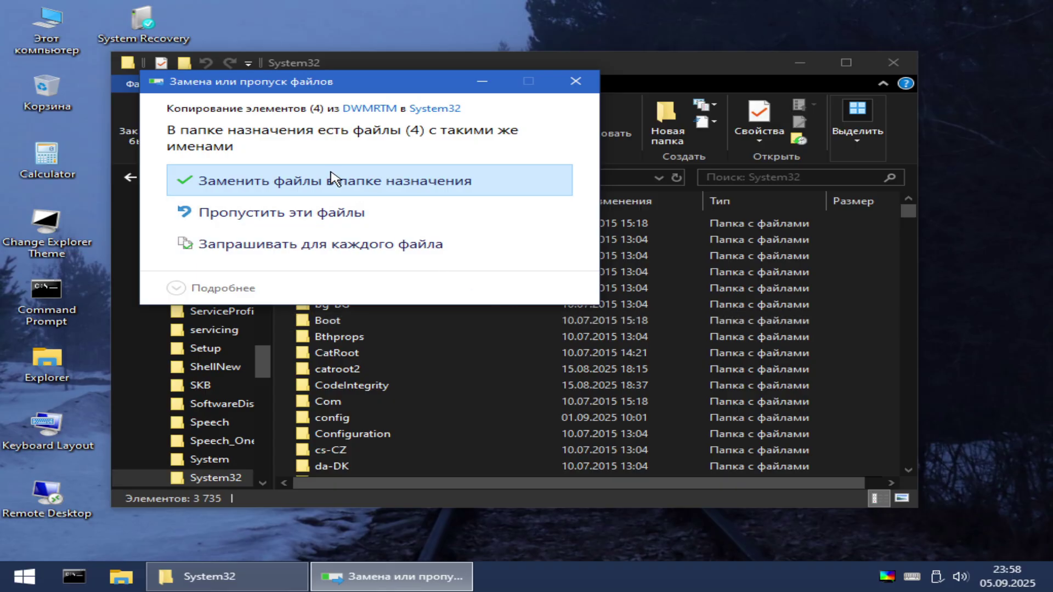
click(269, 181)
scroll(724, 322, down, 4)
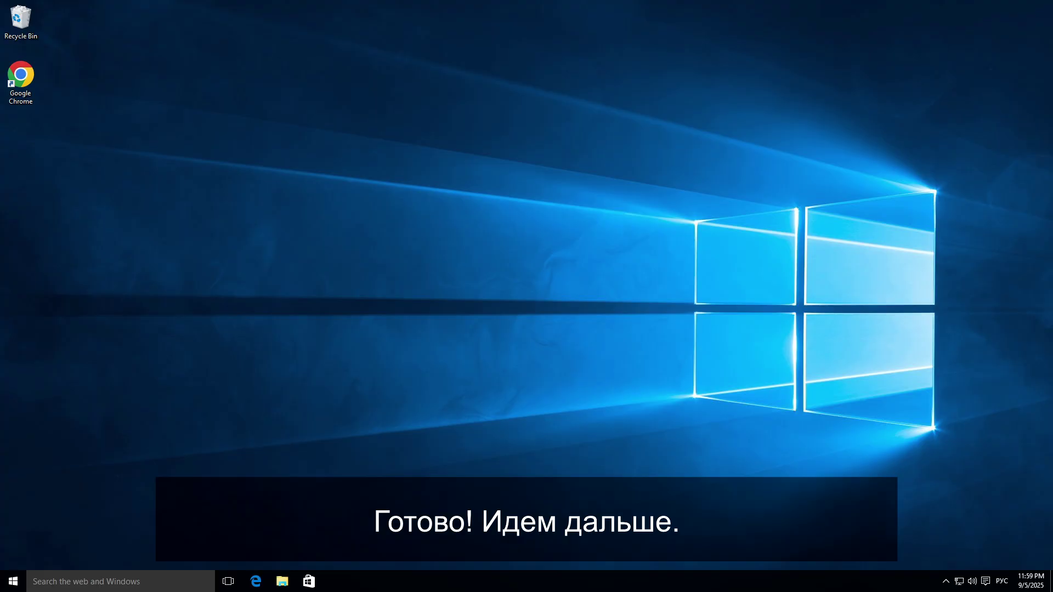
Restart Windows via Start > Power > Перезагрузка and pick the boot entry in Boot Manager
key(super)
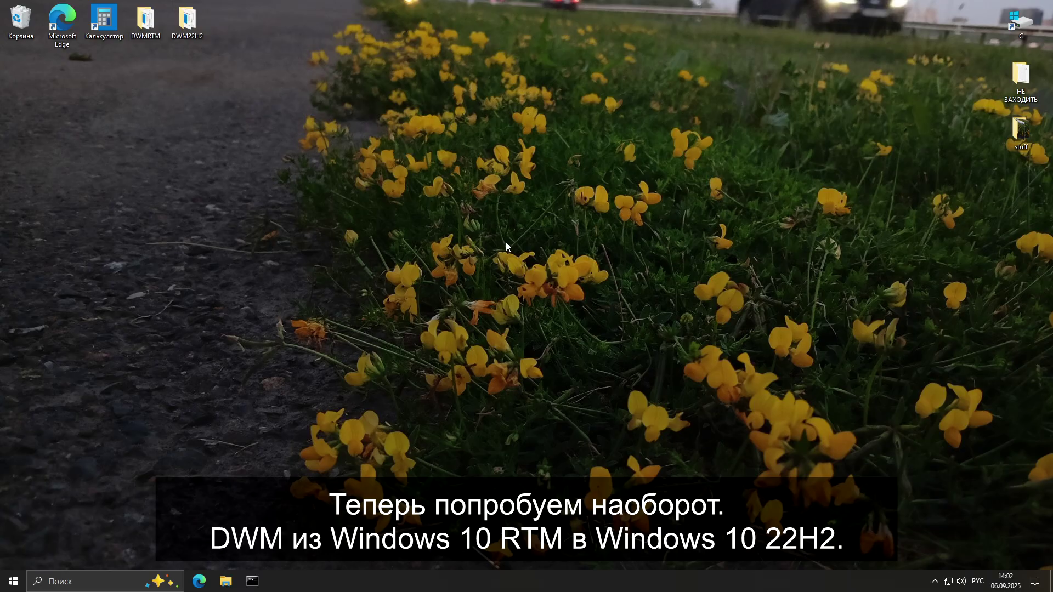
click(13, 581)
click(14, 557)
click(35, 531)
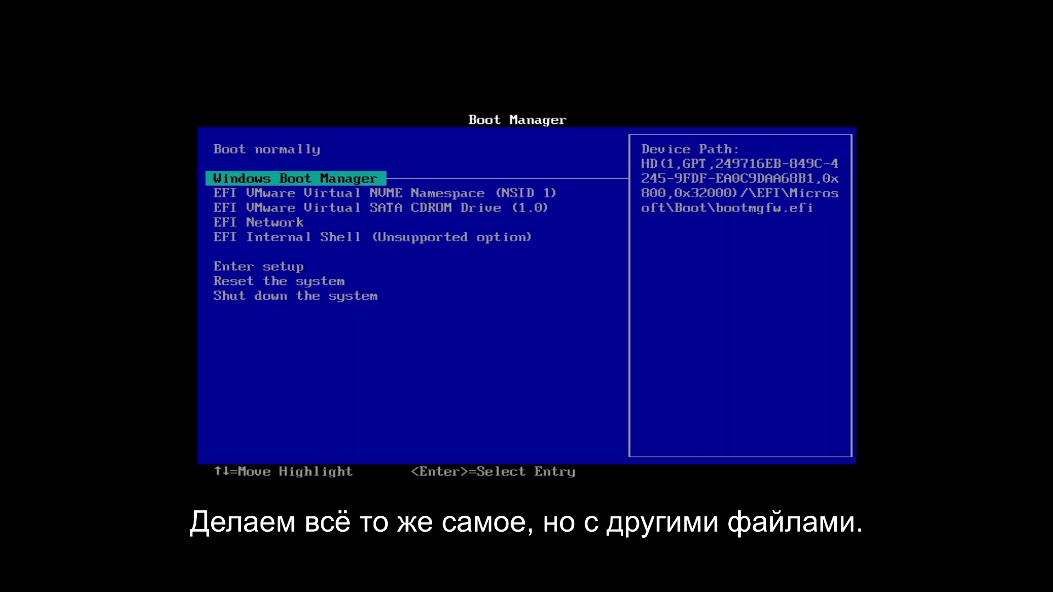
key(Down)
key(Down)
key(Return)
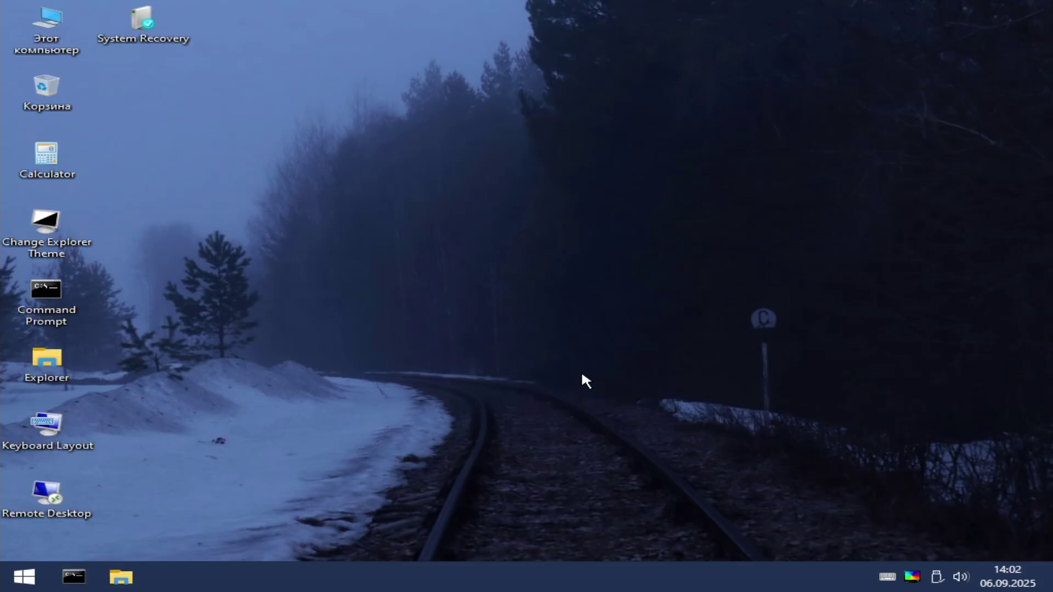
Copy the four DWM files from C:\Пользователи\Моксим\Рабочий стол\DWMRTM
click(121, 576)
double_click(658, 392)
double_click(352, 371)
double_click(382, 405)
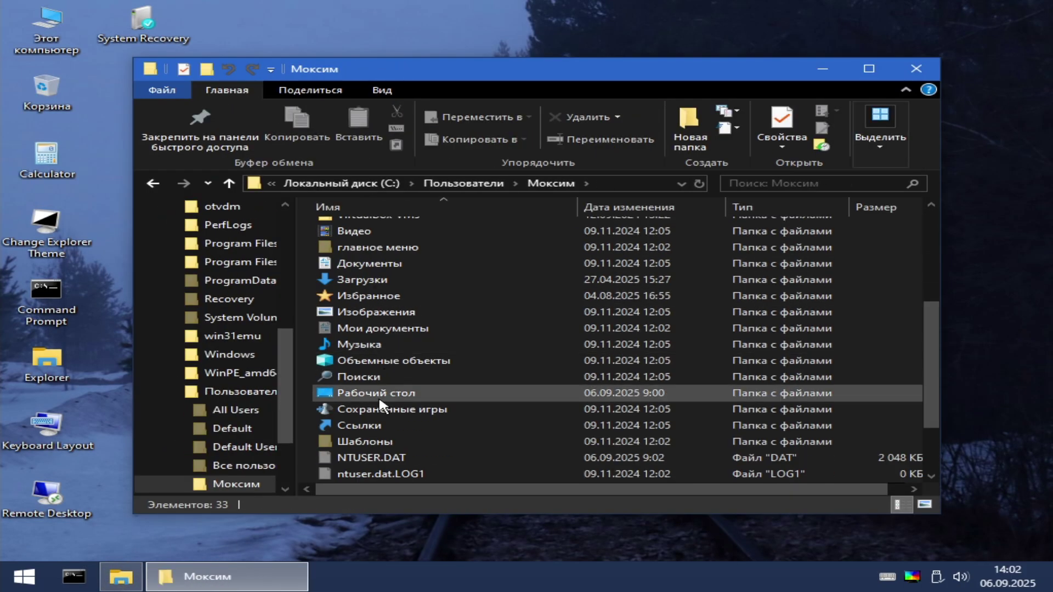
double_click(379, 397)
double_click(410, 244)
drag(495, 338, 340, 230)
key(ctrl+c)
scroll(214, 340, up, 8)
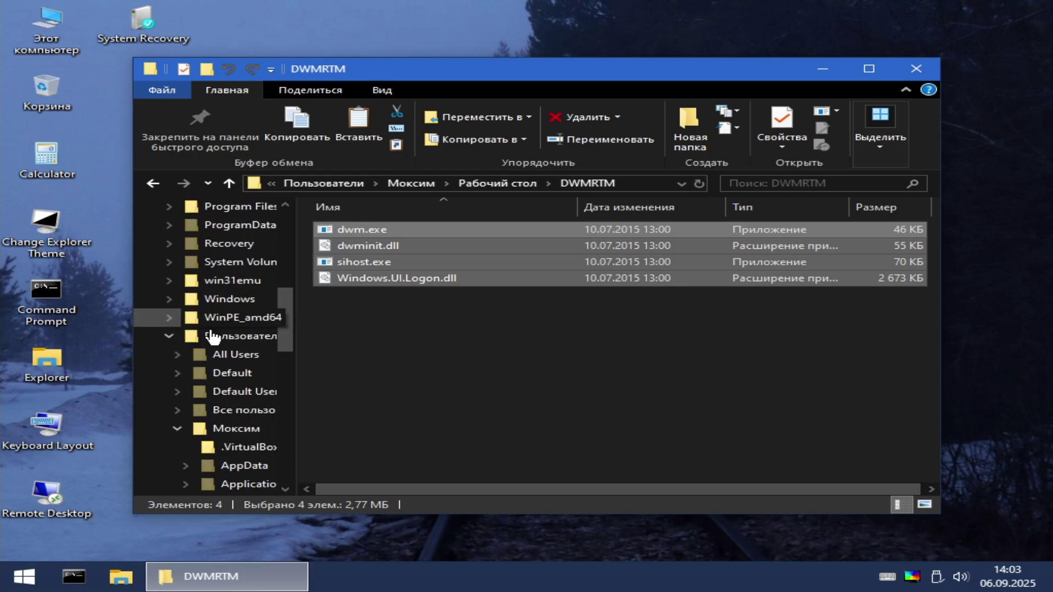
key(ctrl+c)
Paste the DWM files into C:\Windows\system32
click(229, 299)
text(system32)
key(Return)
key(ctrl+v)
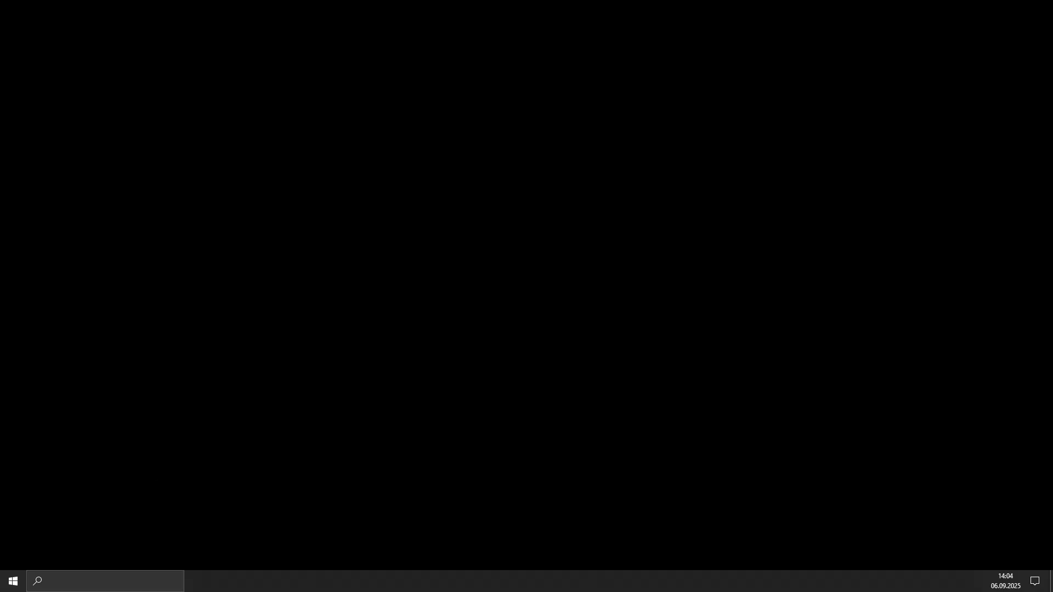
In Task Manager, end the Проводник process
key(ctrl+shift+Escape)
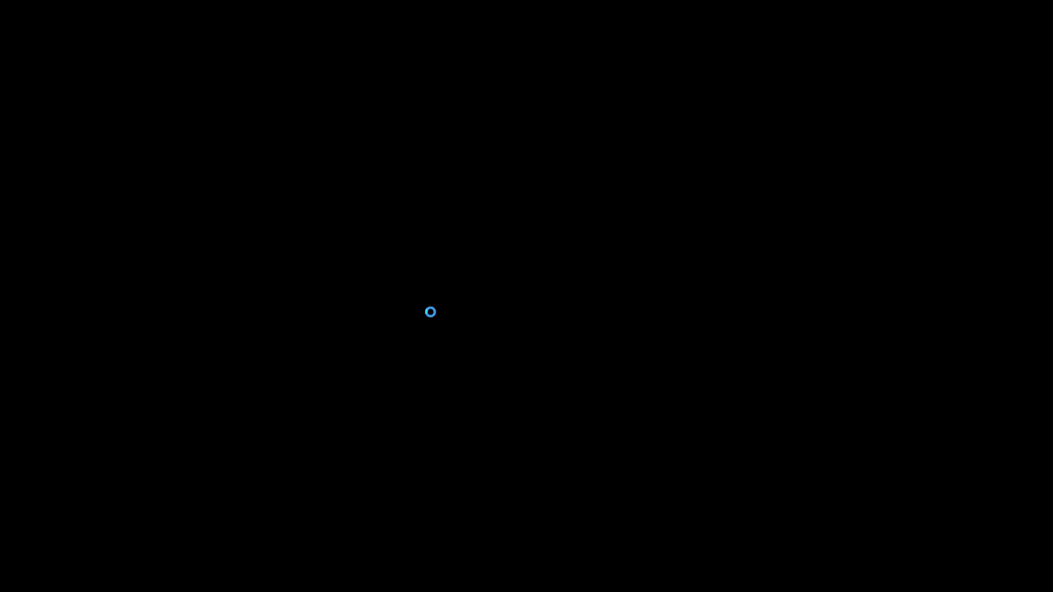
scroll(277, 274, down, 8)
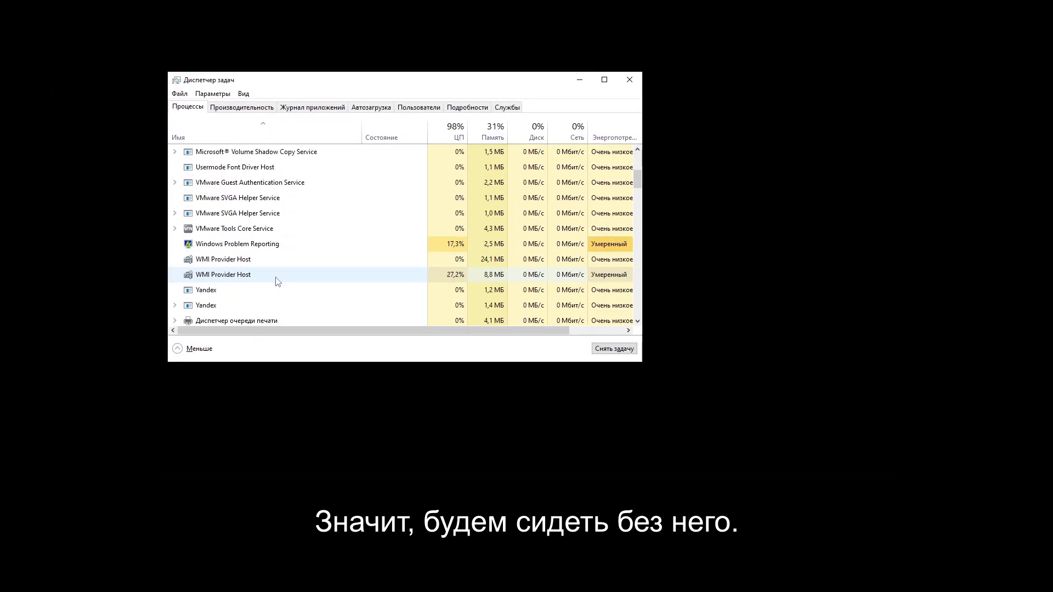
scroll(275, 280, down, 10)
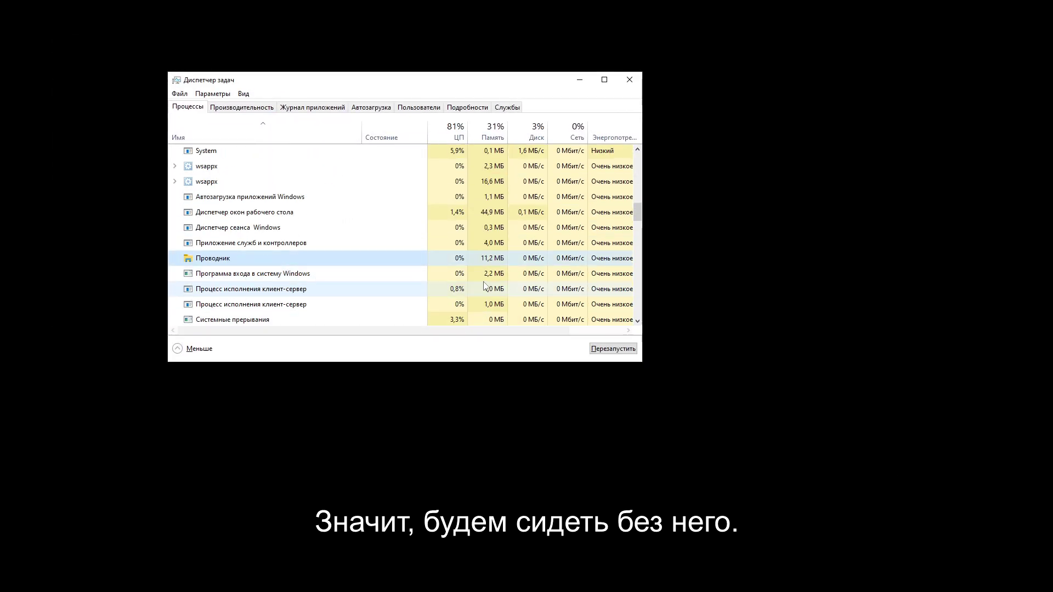
scroll(296, 262, up, 1)
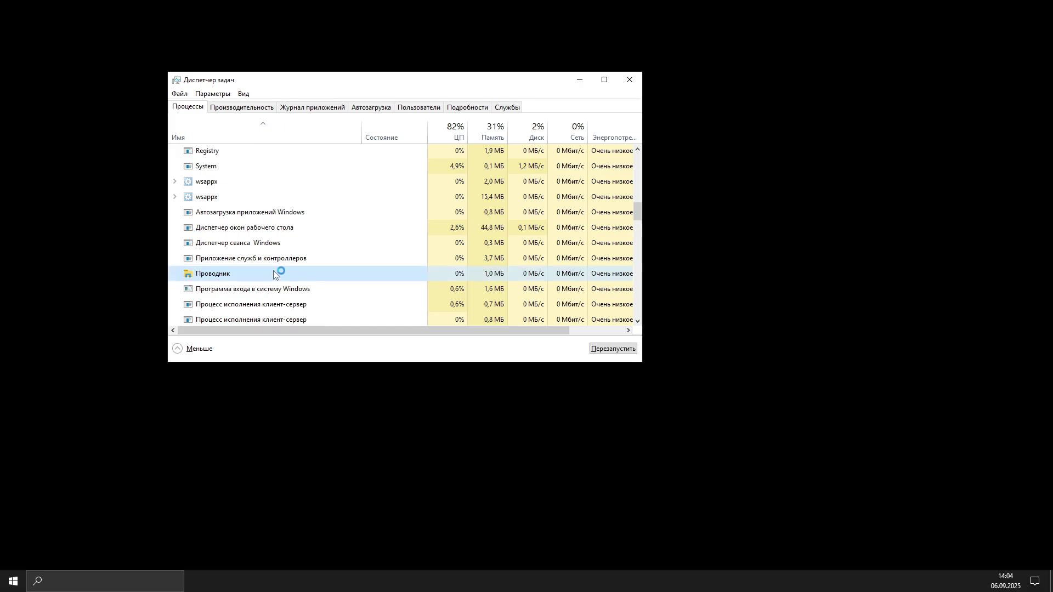
scroll(264, 276, down, 2)
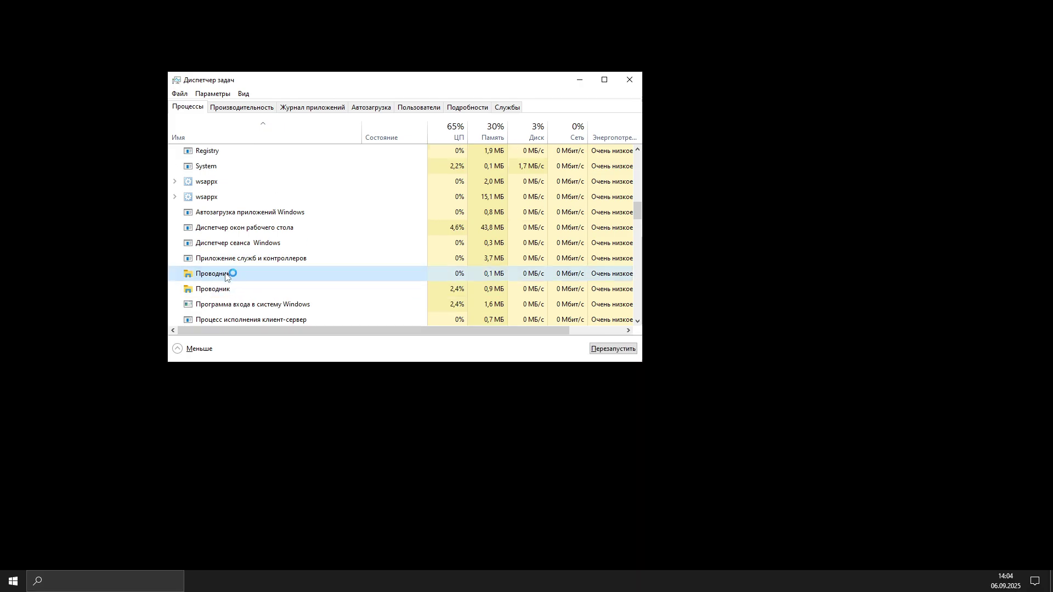
click(233, 245)
key(Delete)
Attempt to end Процесс исполнения клиент-сервер, cancel it, and move Task Manager right
click(218, 256)
key(Delete)
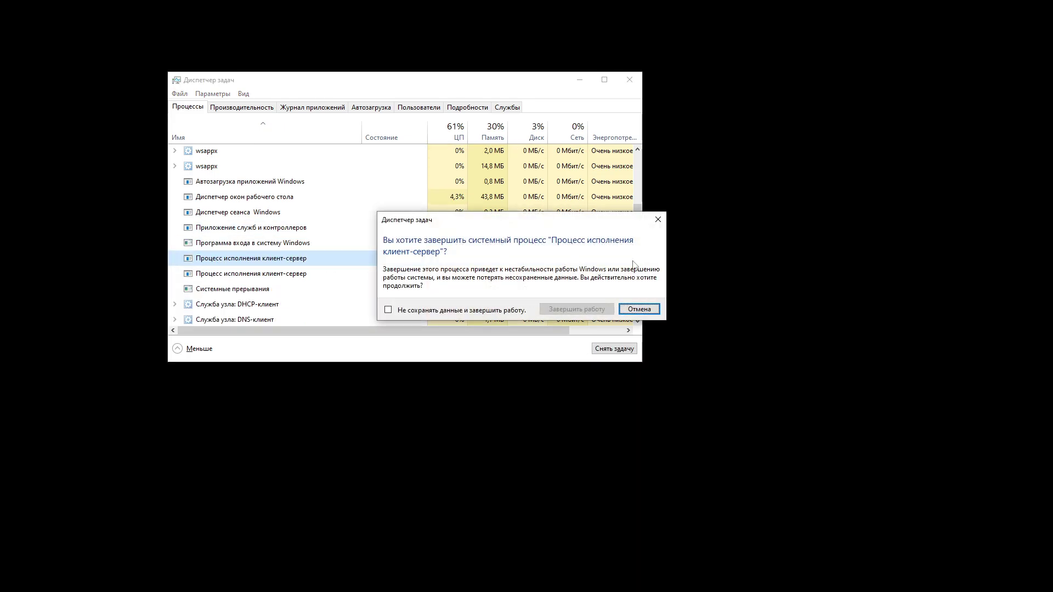
click(659, 221)
click(368, 247)
scroll(368, 253, up, 3)
drag(637, 201, 635, 156)
drag(312, 83, 585, 74)
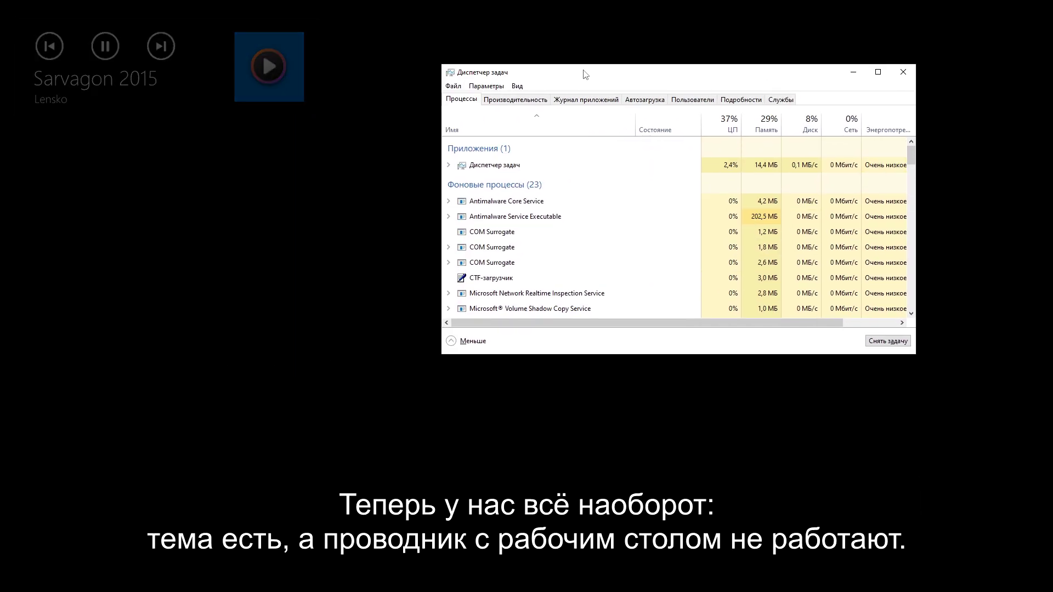
Run winver as a new task from Task Manager, then arrange the About Windows and Edge windows
drag(586, 74, 563, 74)
click(425, 81)
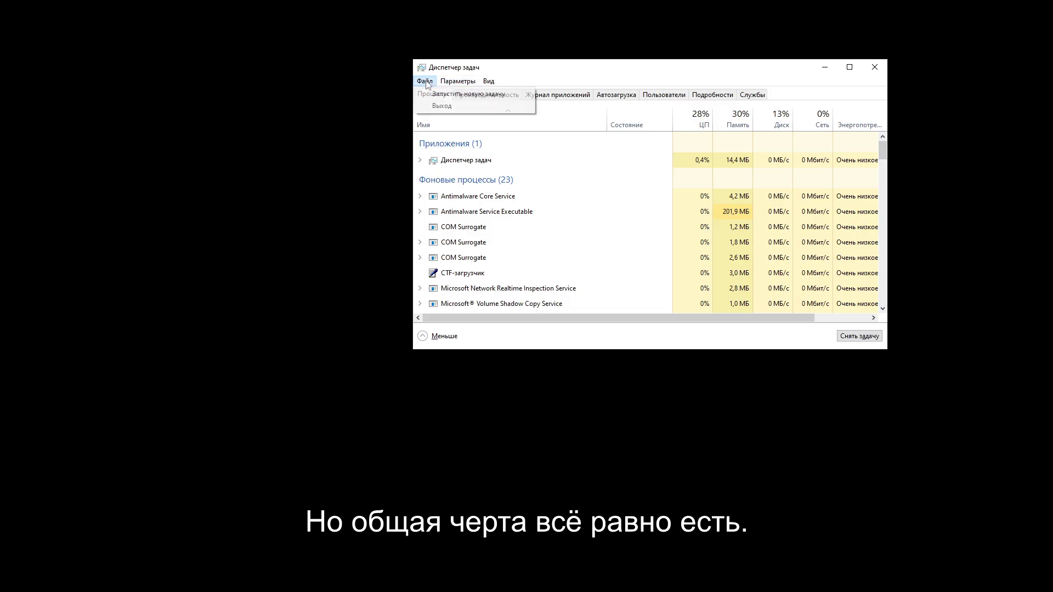
click(437, 93)
click(509, 195)
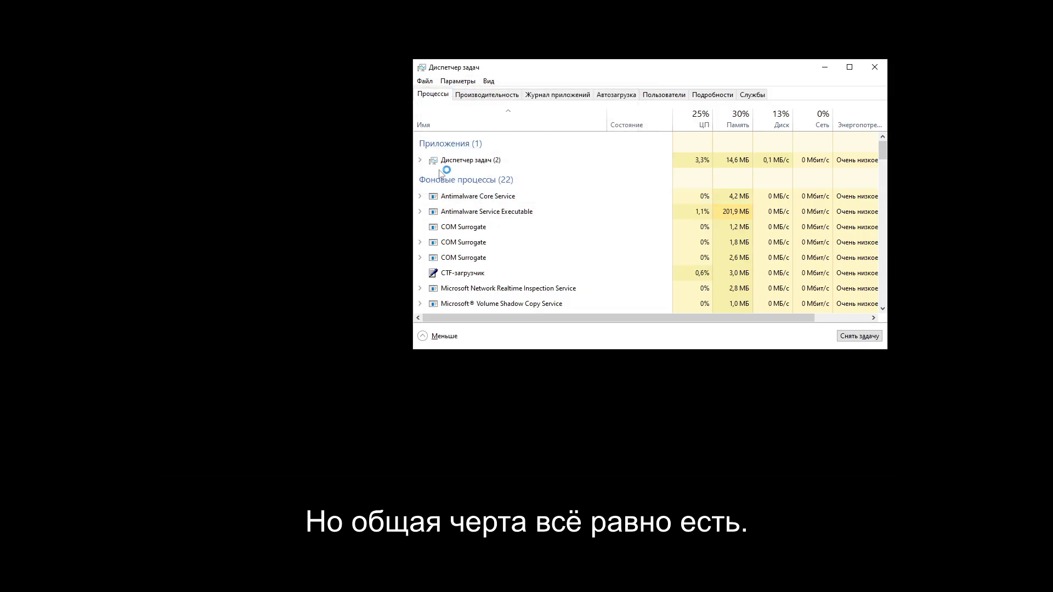
mouse_move(116, 27)
mouse_down()
mouse_move(167, 79)
mouse_move(154, 85)
mouse_move(171, 78)
mouse_up()
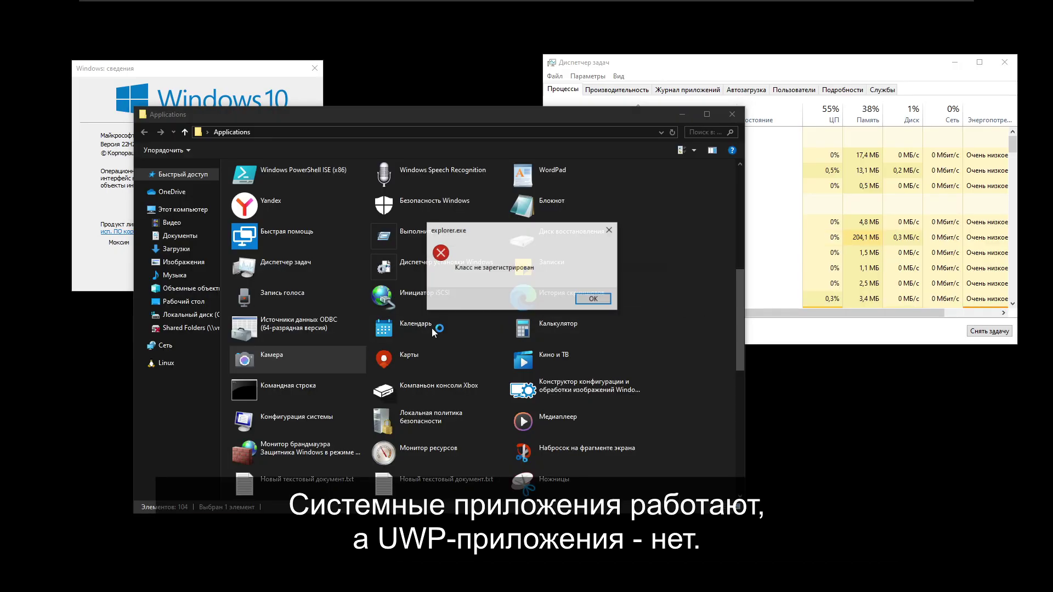
scroll(309, 253, down, 10)
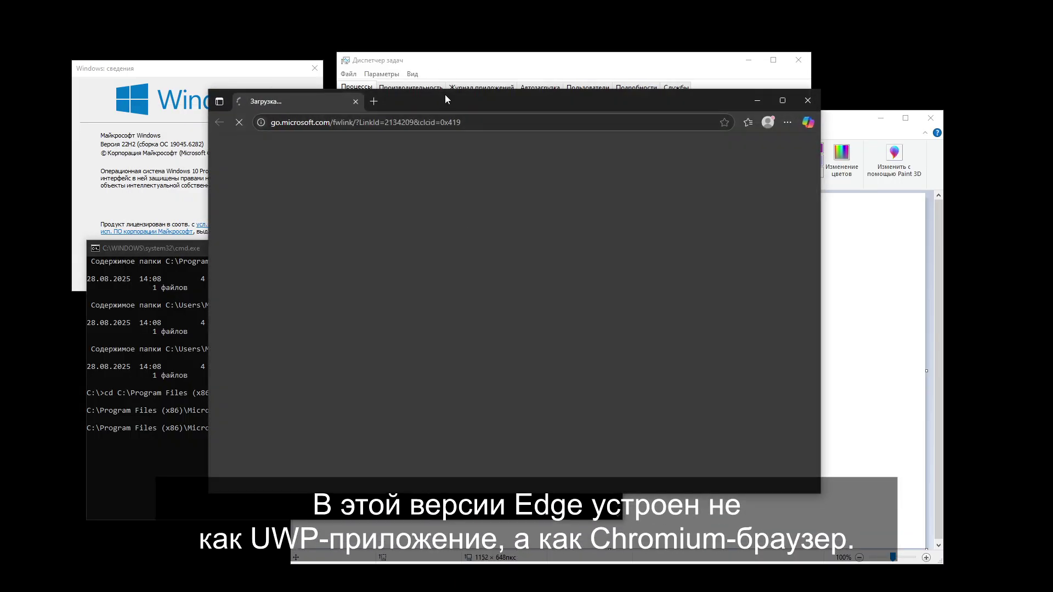
drag(445, 99, 402, 87)
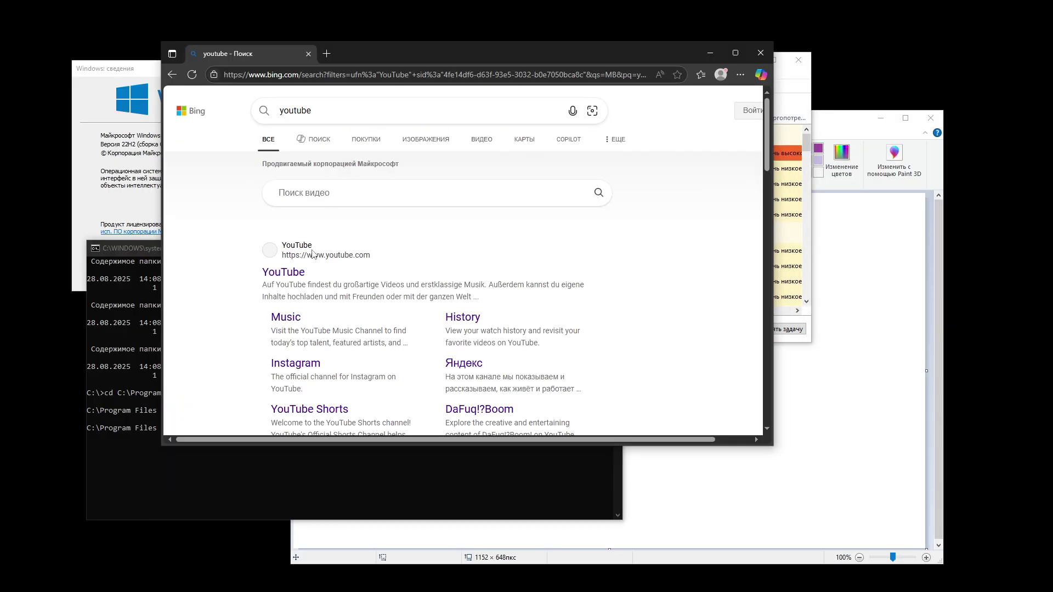
Open YouTube from the Bing results in maximized Edge, then run the downloaded PrismLauncher-Windows-MSVC-Setup-9.4.exe
click(265, 270)
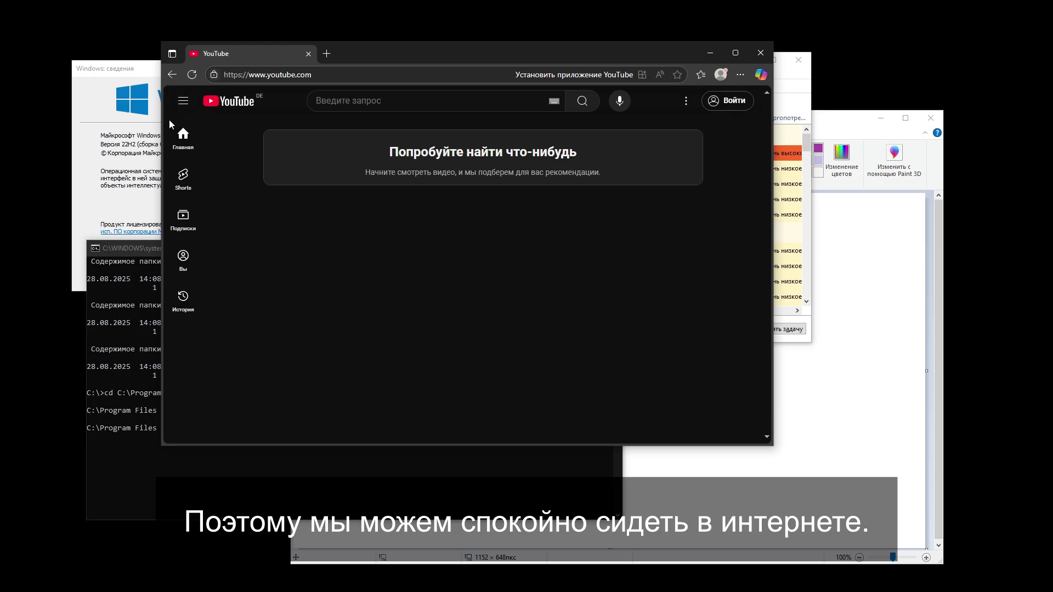
click(183, 101)
scroll(236, 345, down, 6)
click(369, 312)
click(735, 53)
scroll(97, 309, up, 2)
scroll(96, 310, down, 2)
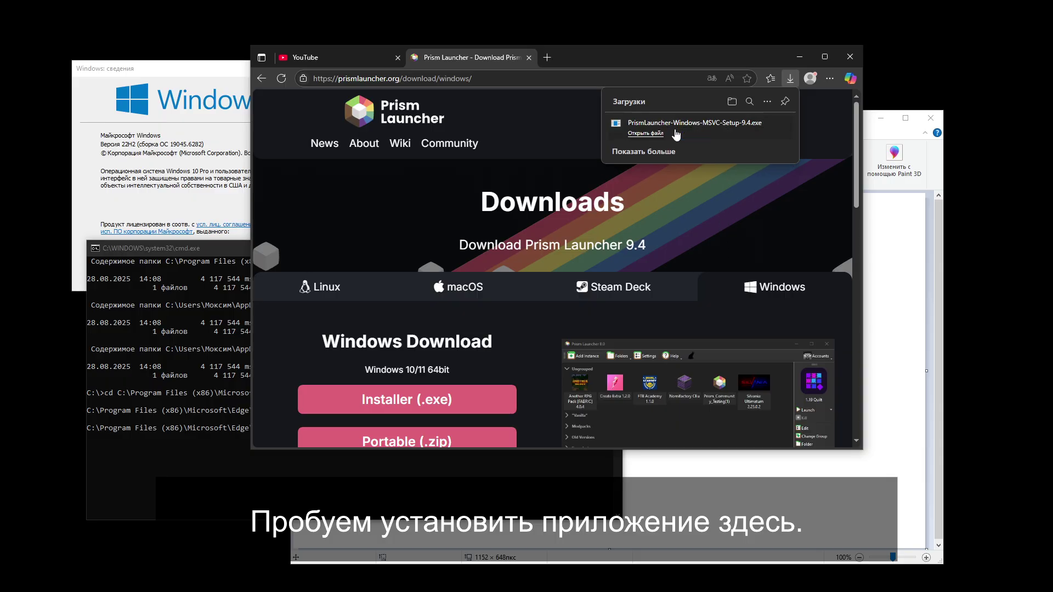
click(654, 135)
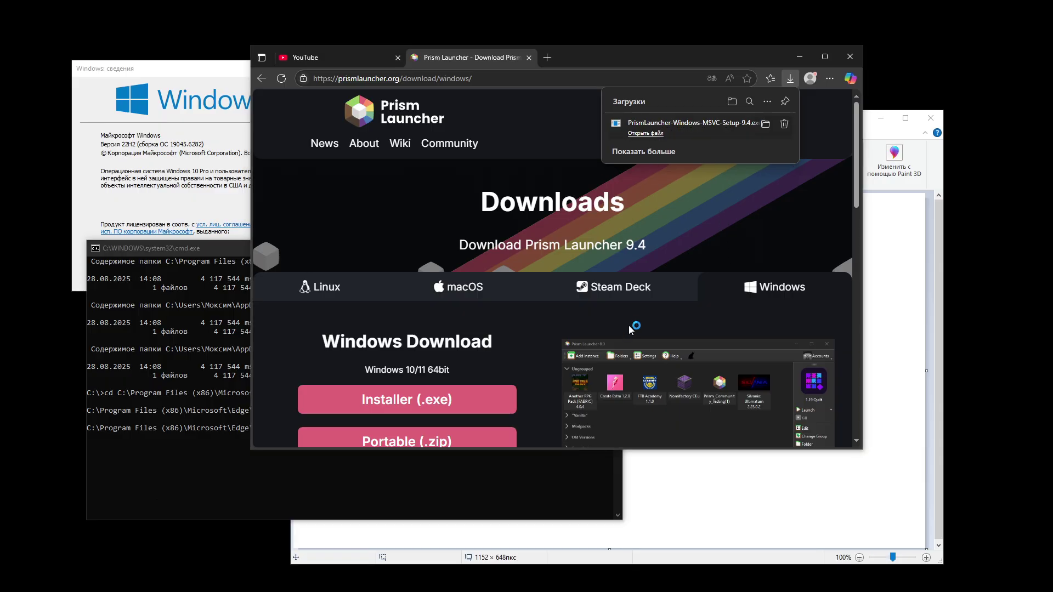